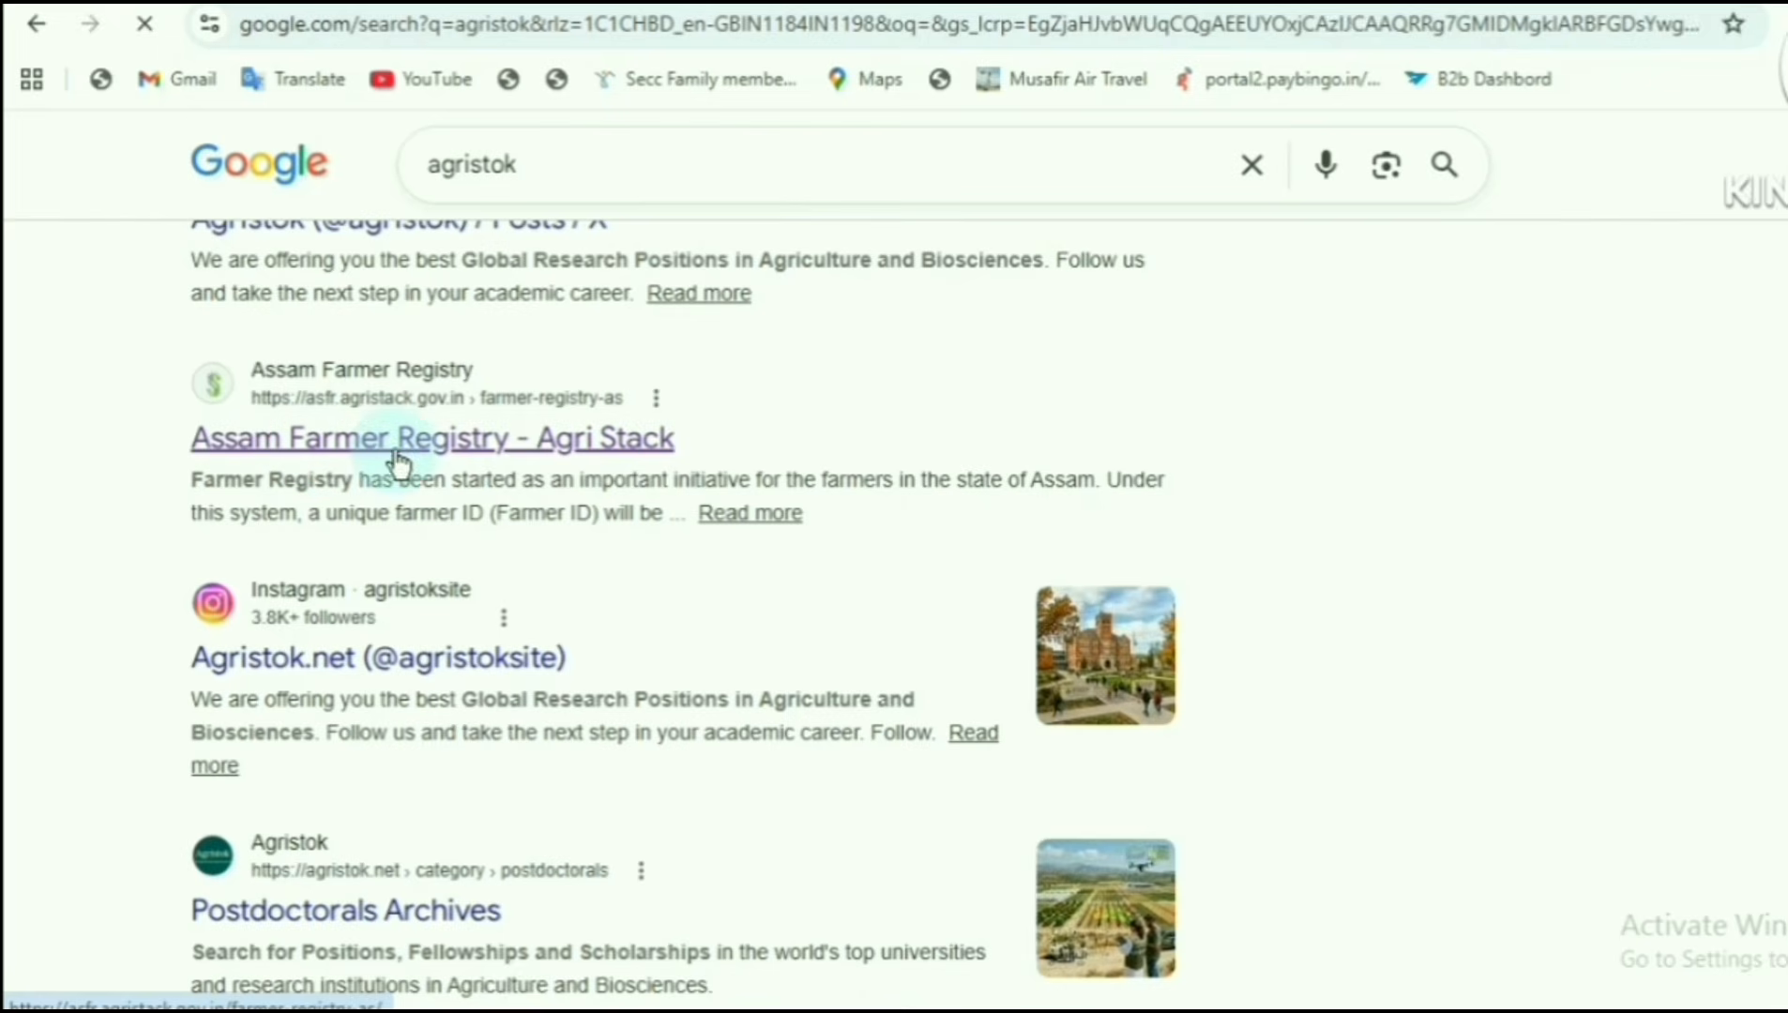
- Open the Assam Farmer Registry site, choose the Farmer login and start creating a new user account
left_click(478, 453)
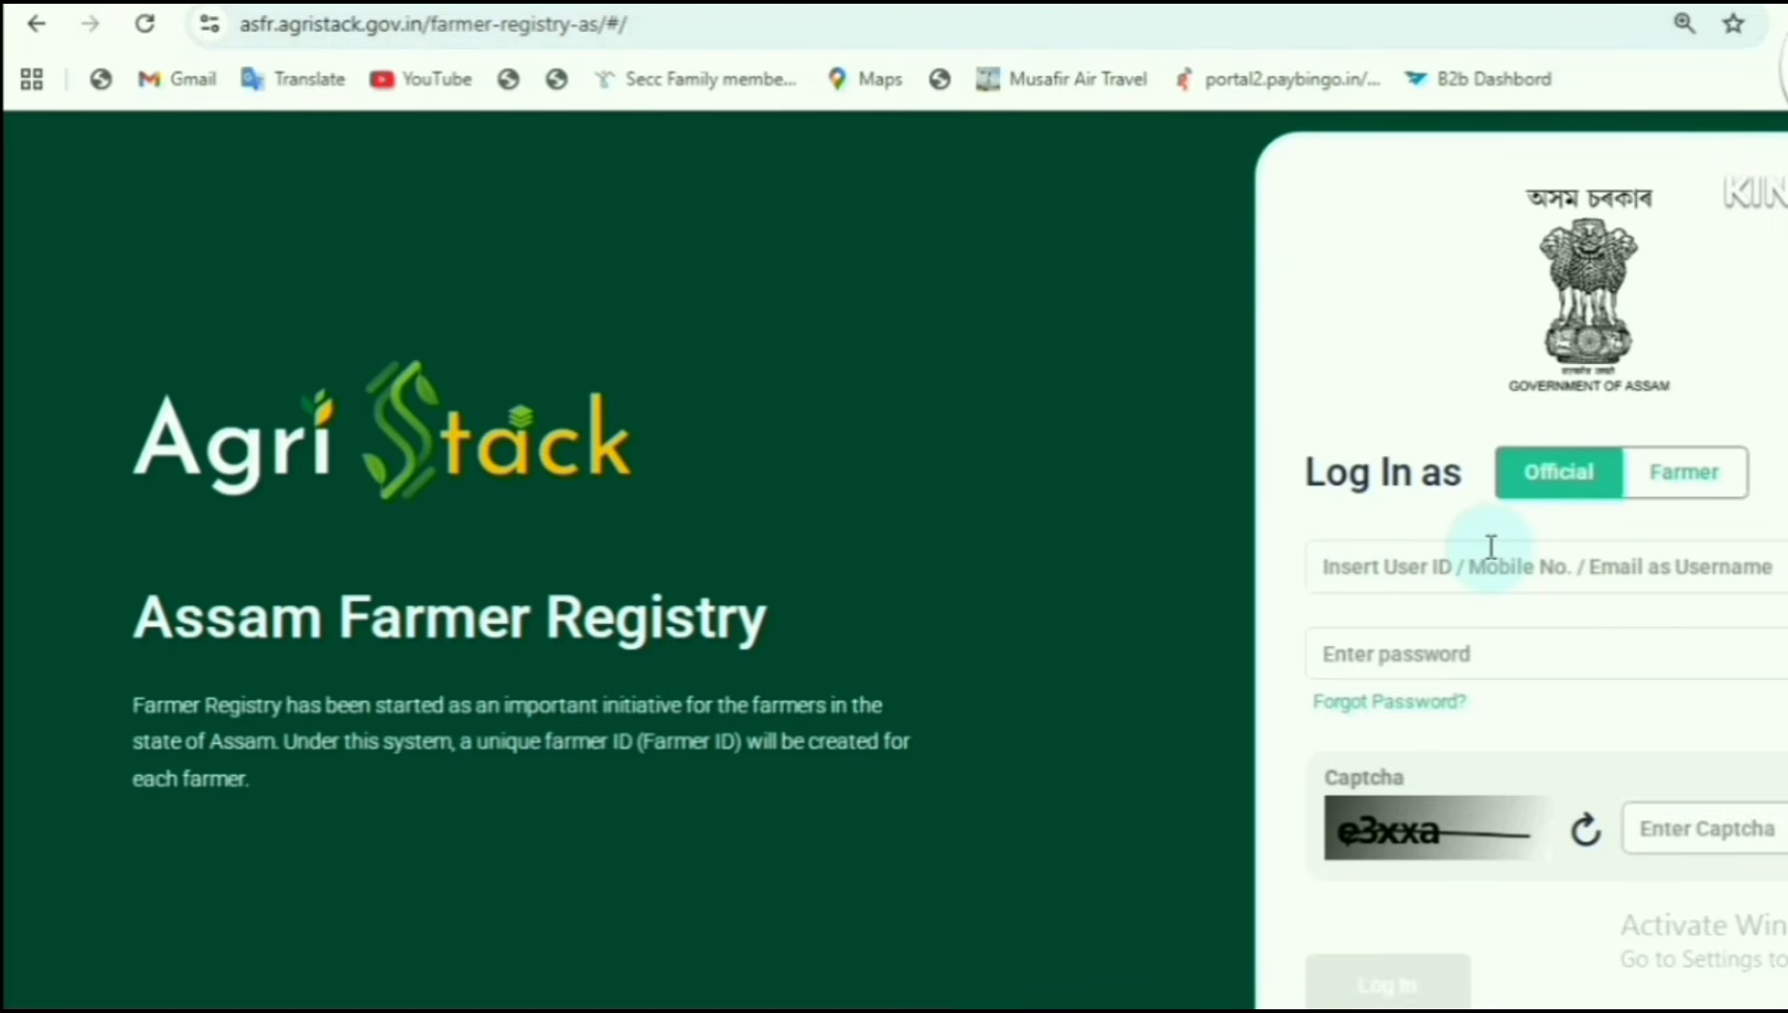
left_click(1684, 481)
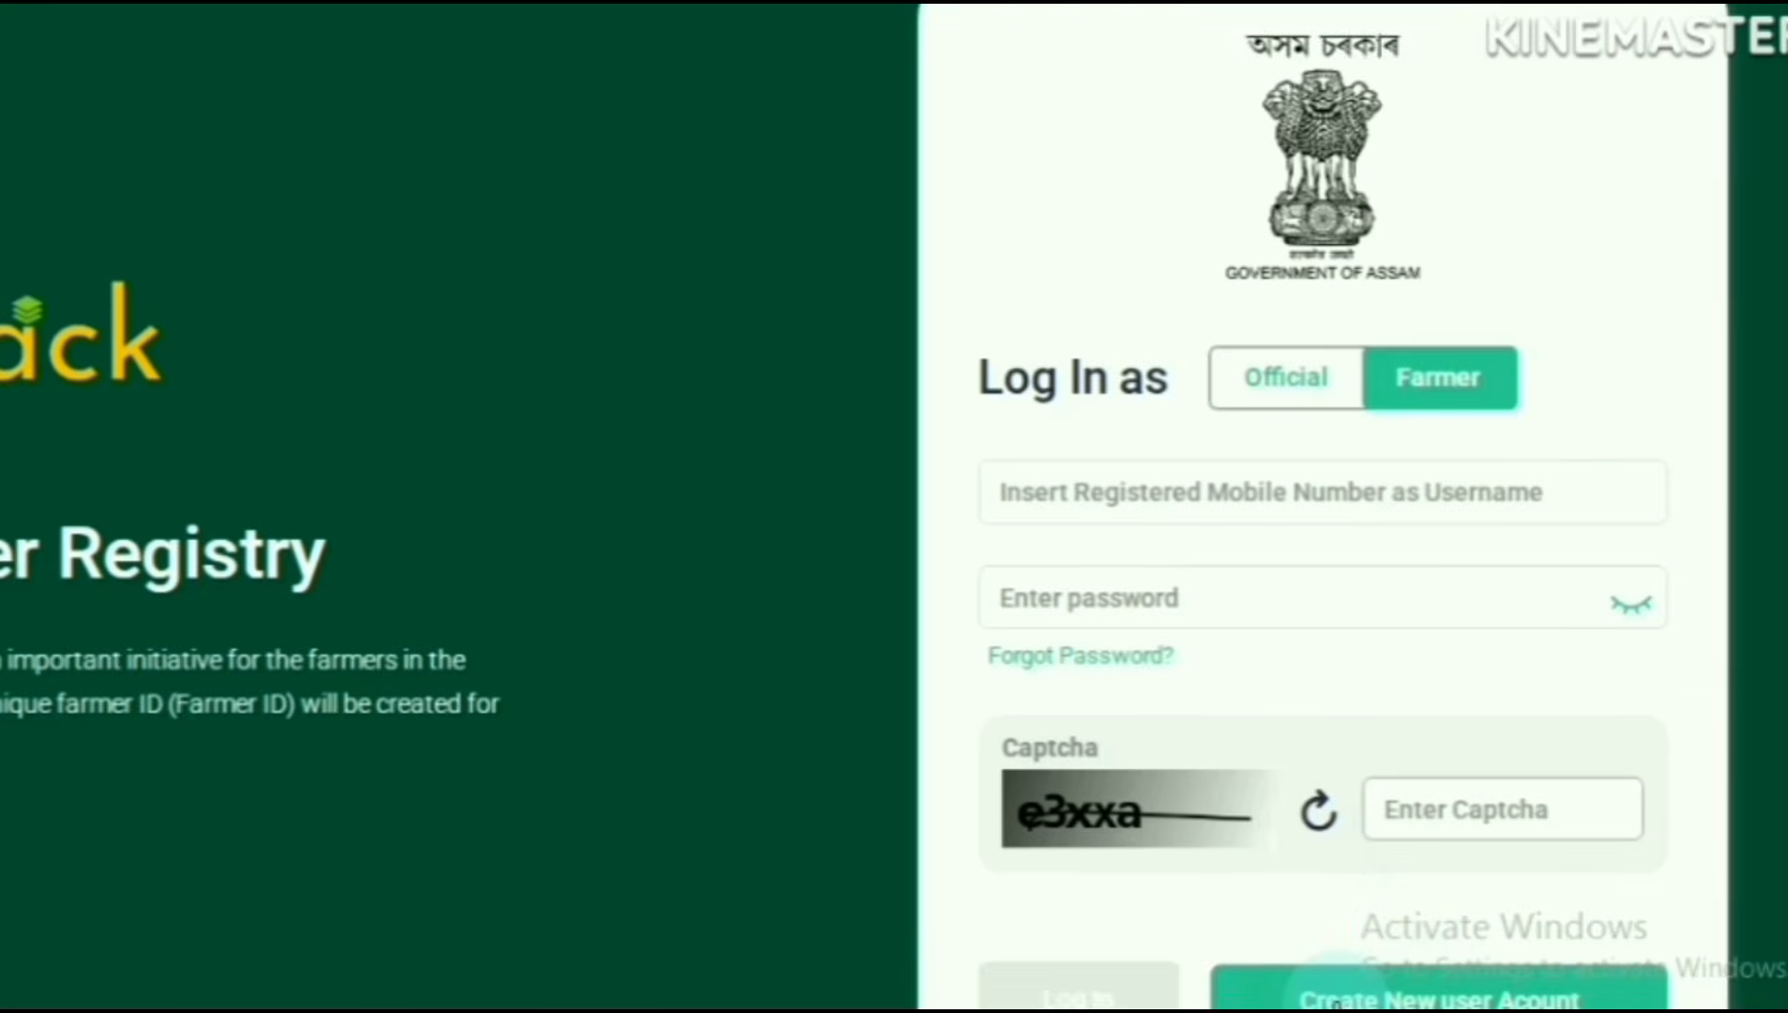
scroll(1601, 940, "down", 2)
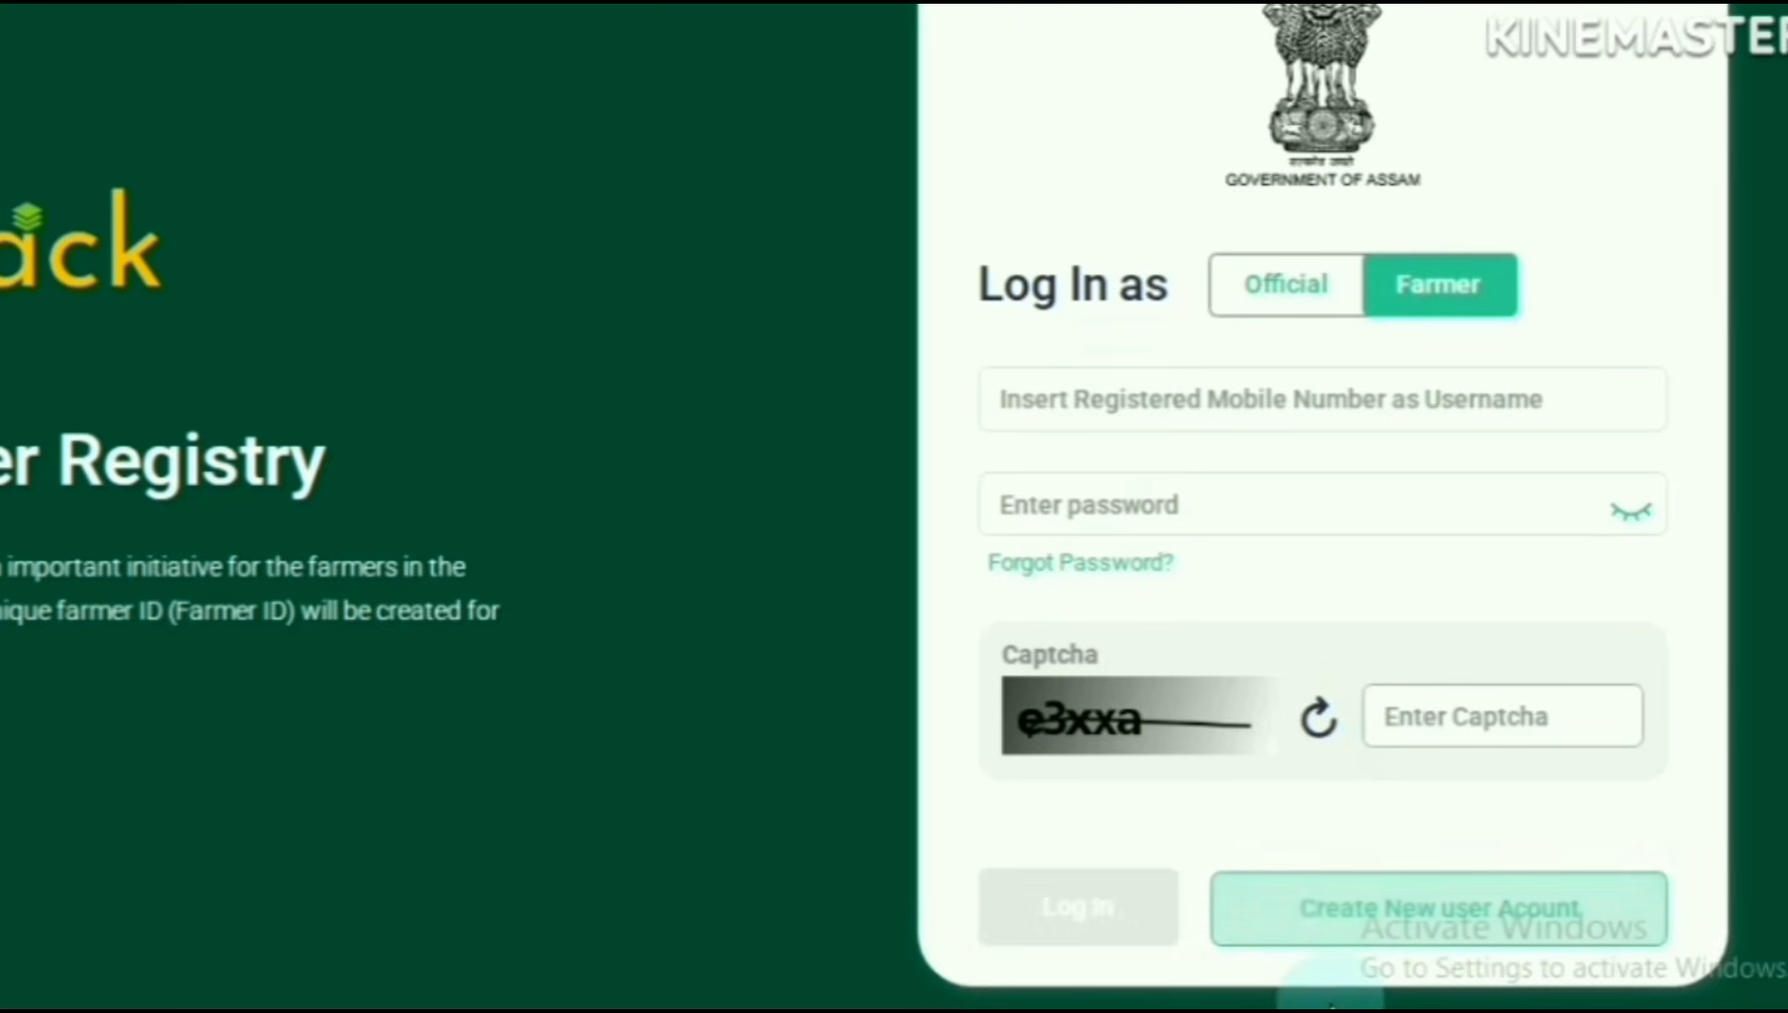
left_click(1493, 925)
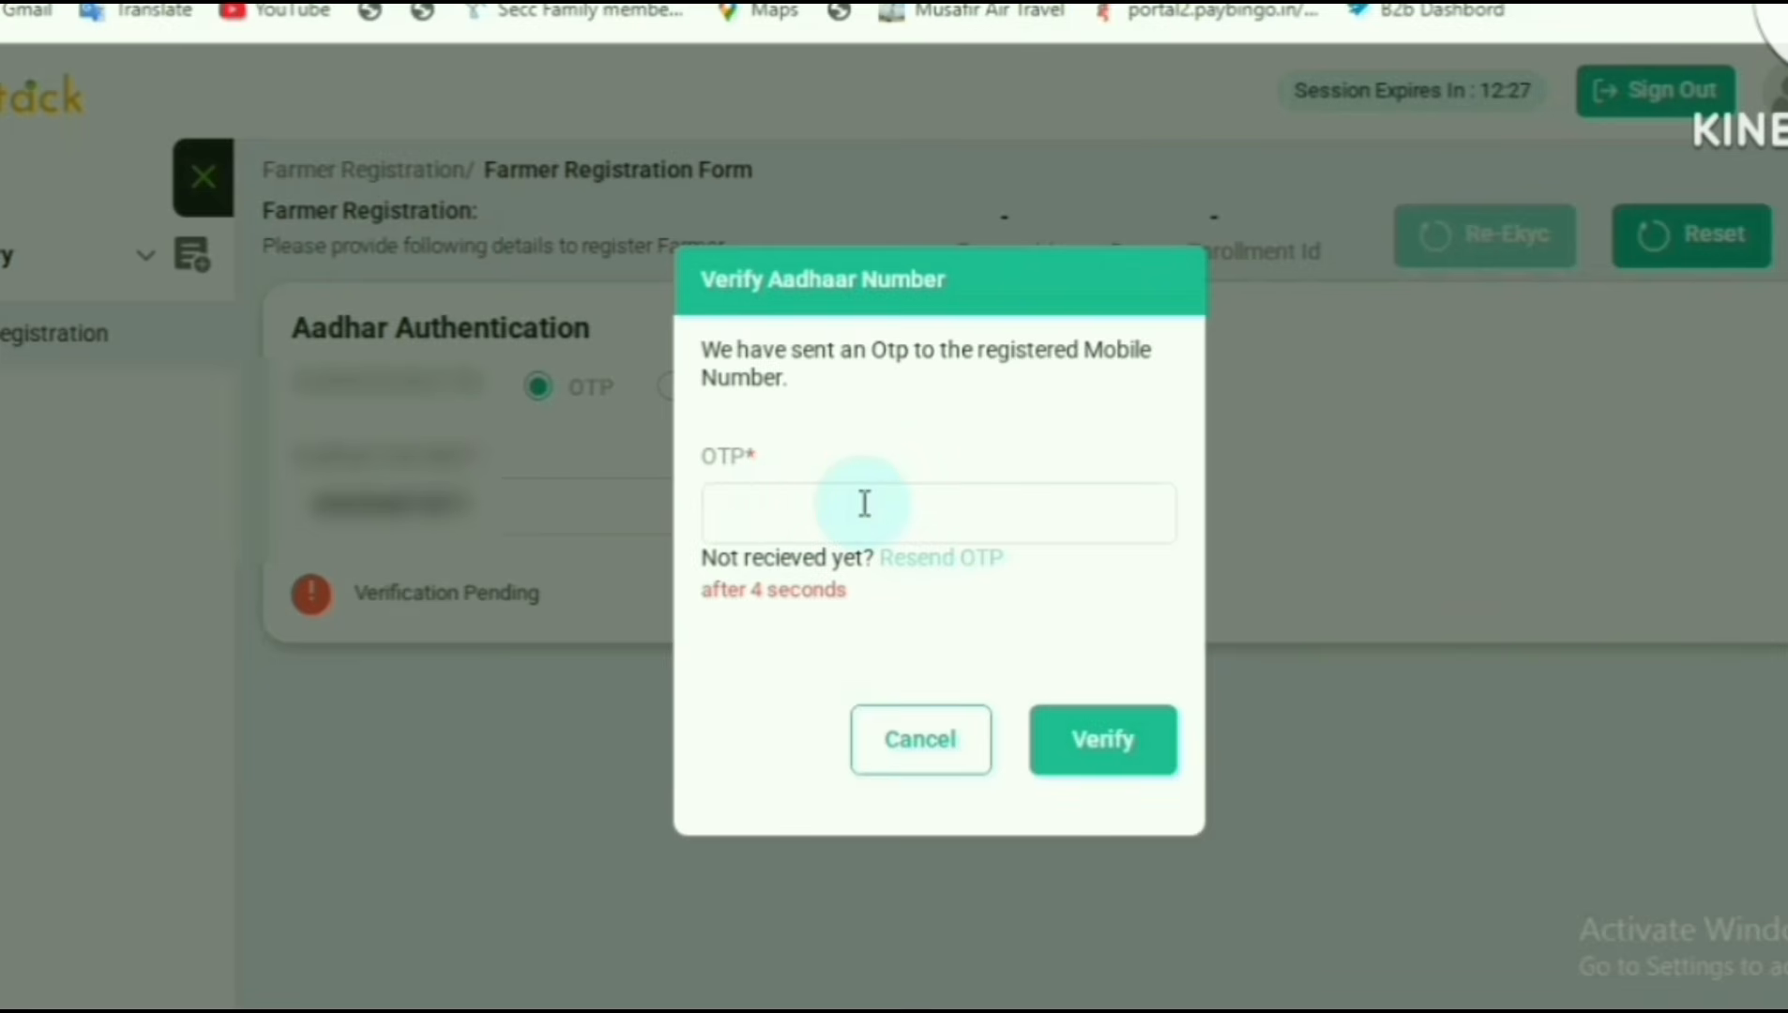
- Verify the Aadhaar number and the farmer's mobile number with the one-time passwords received
left_click(1112, 755)
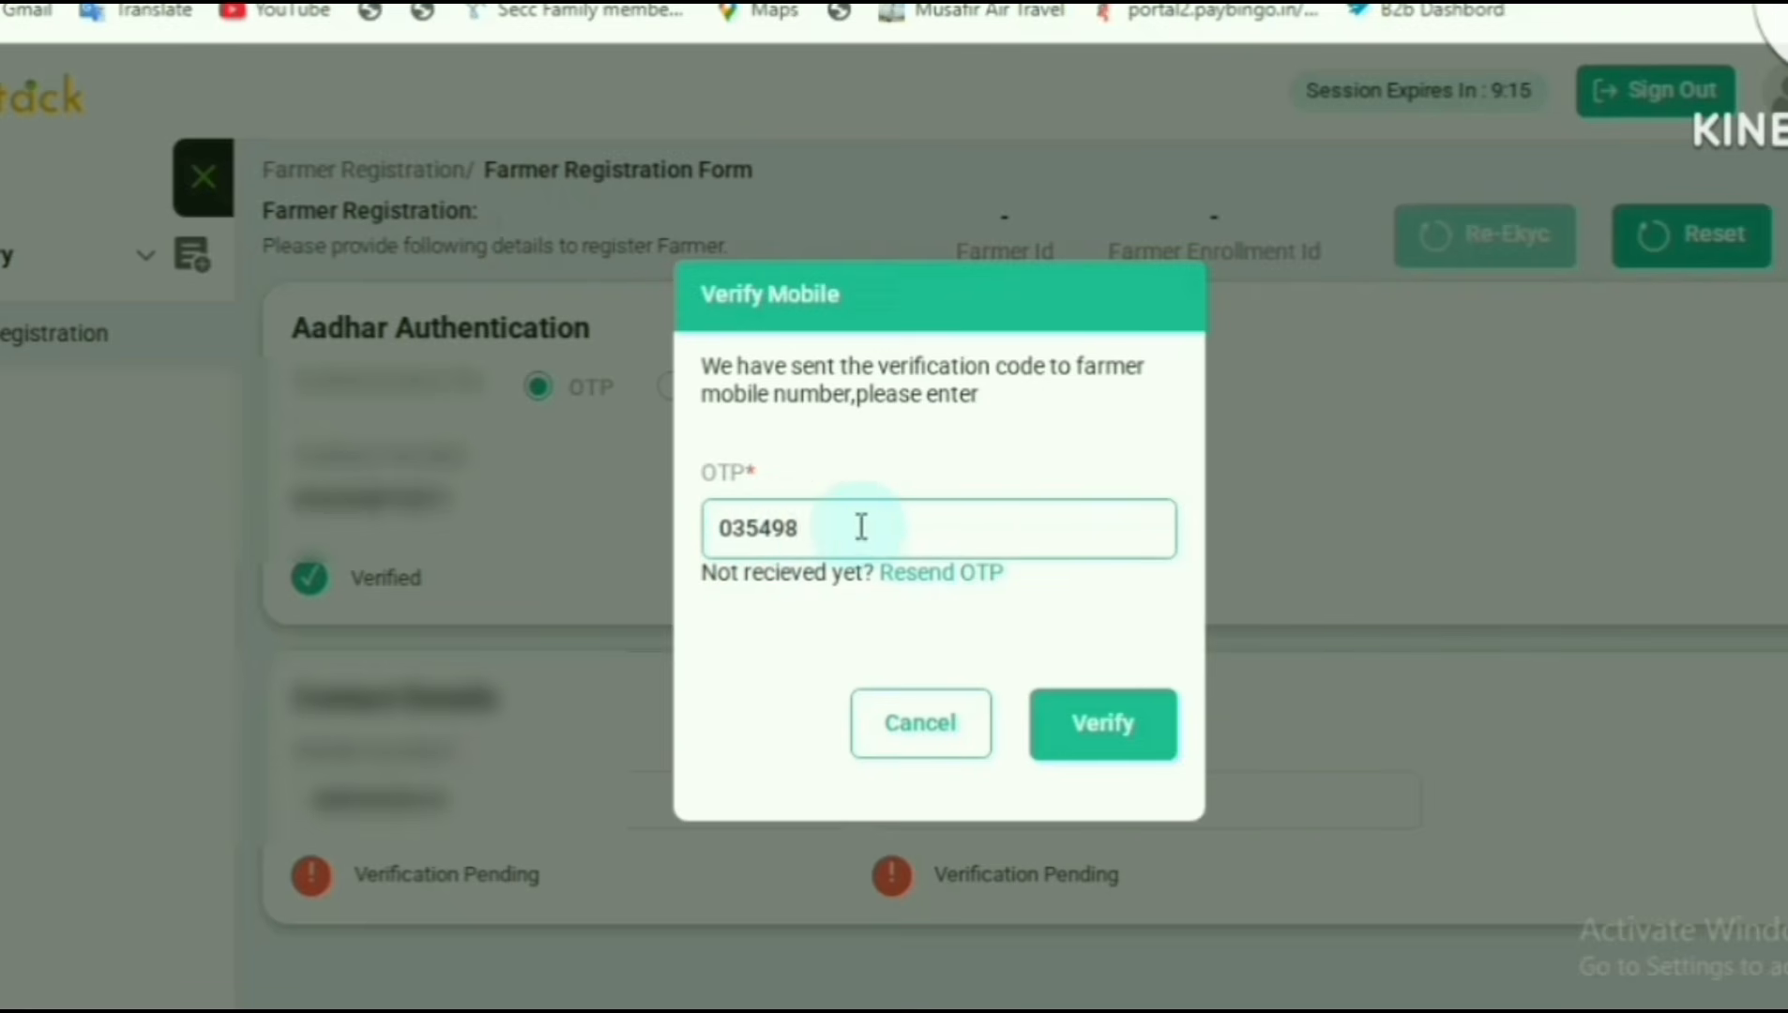
left_click(1103, 723)
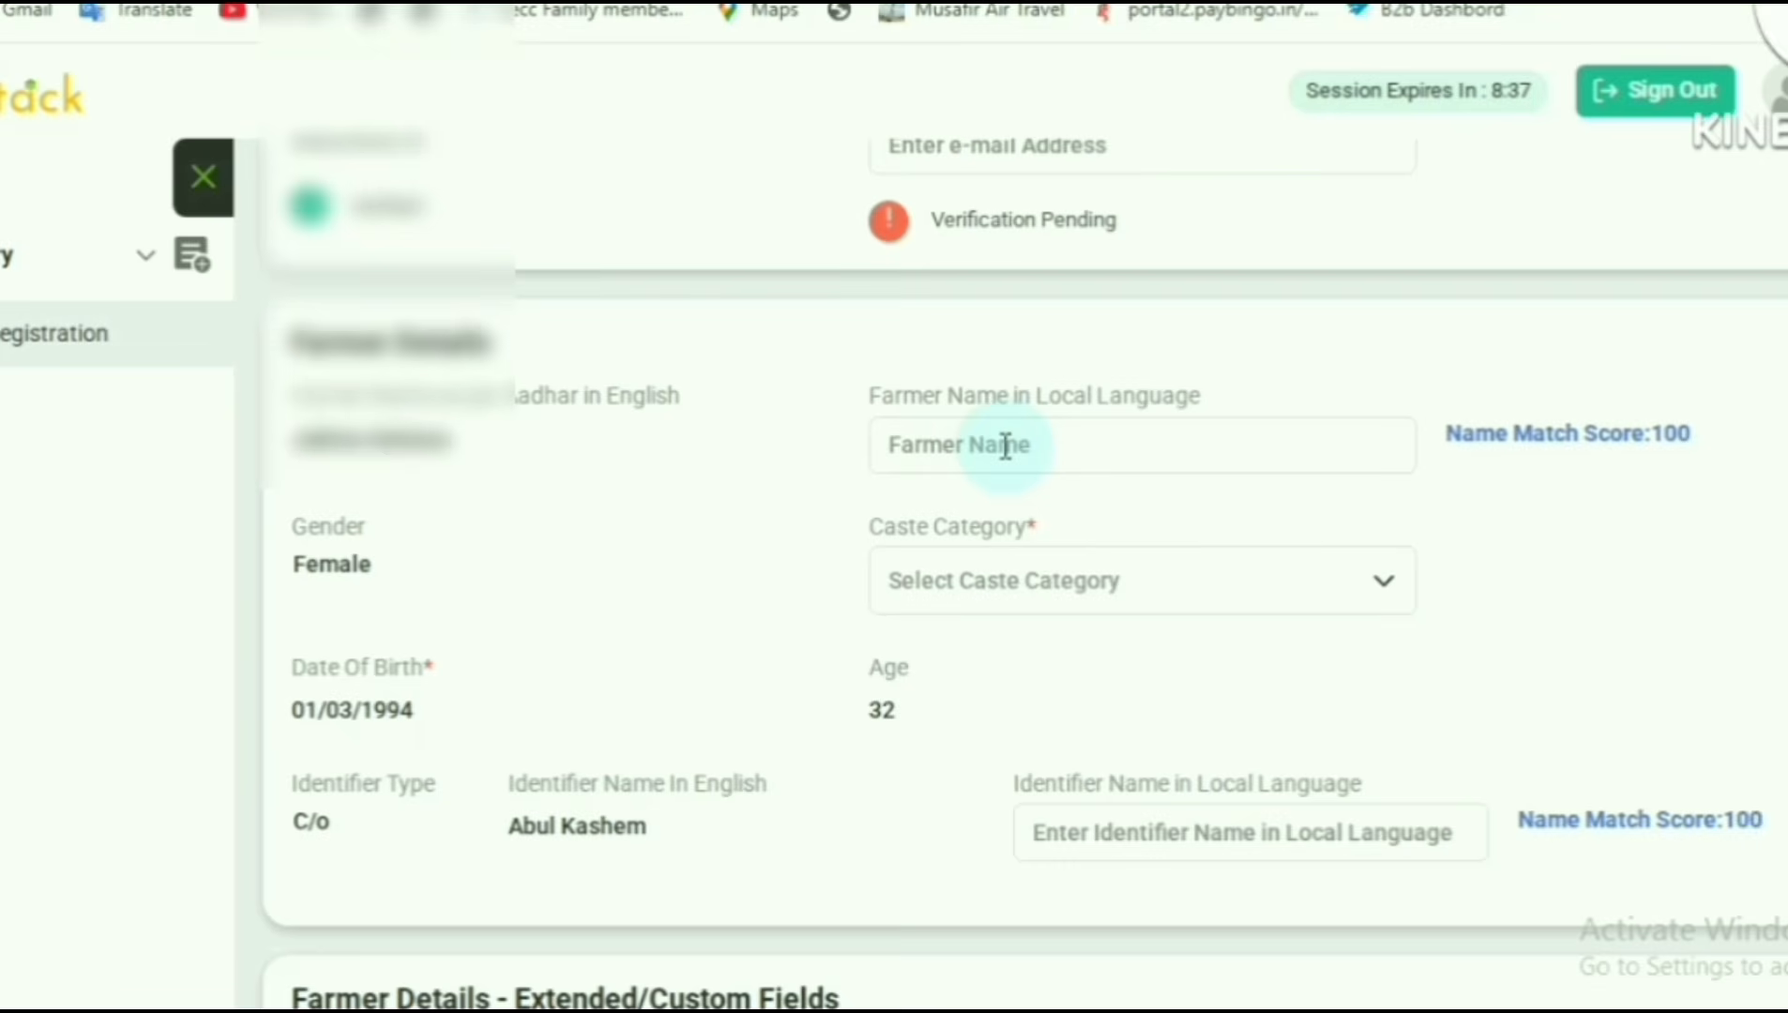
- Open the Caste Category choices in the farmer details
left_click(1031, 580)
left_click(762, 573)
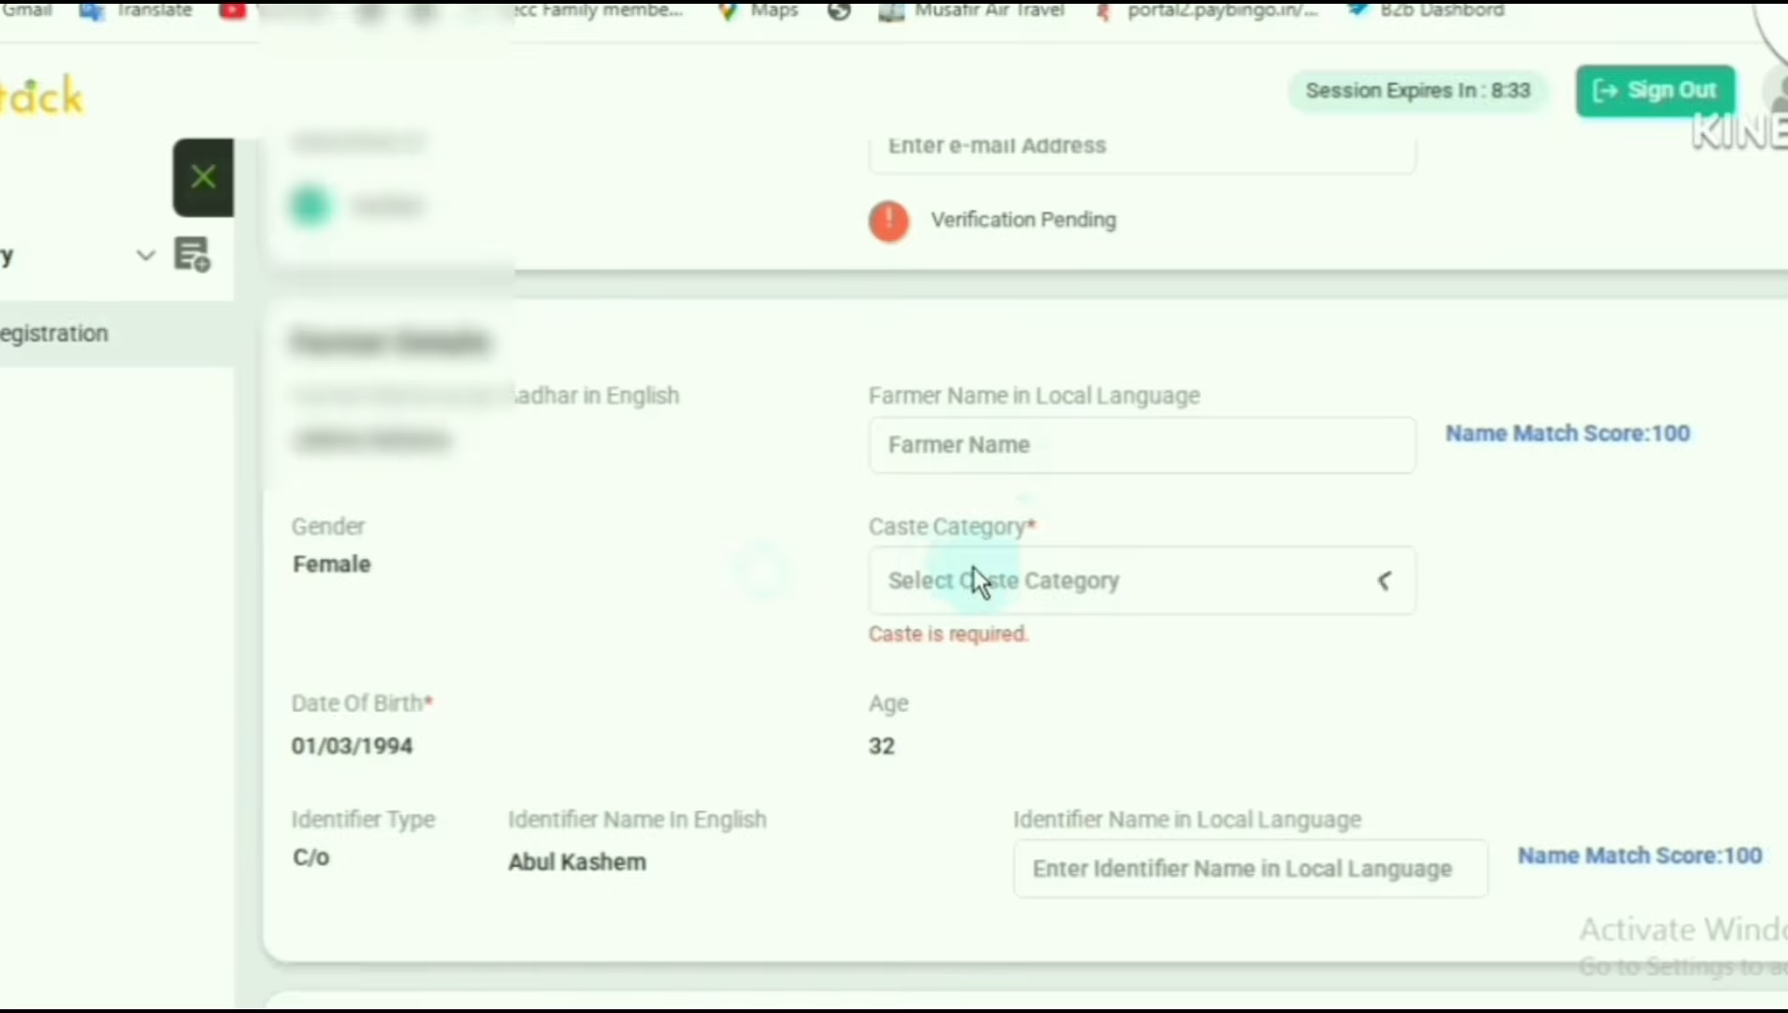
scroll(942, 497, "down", 9)
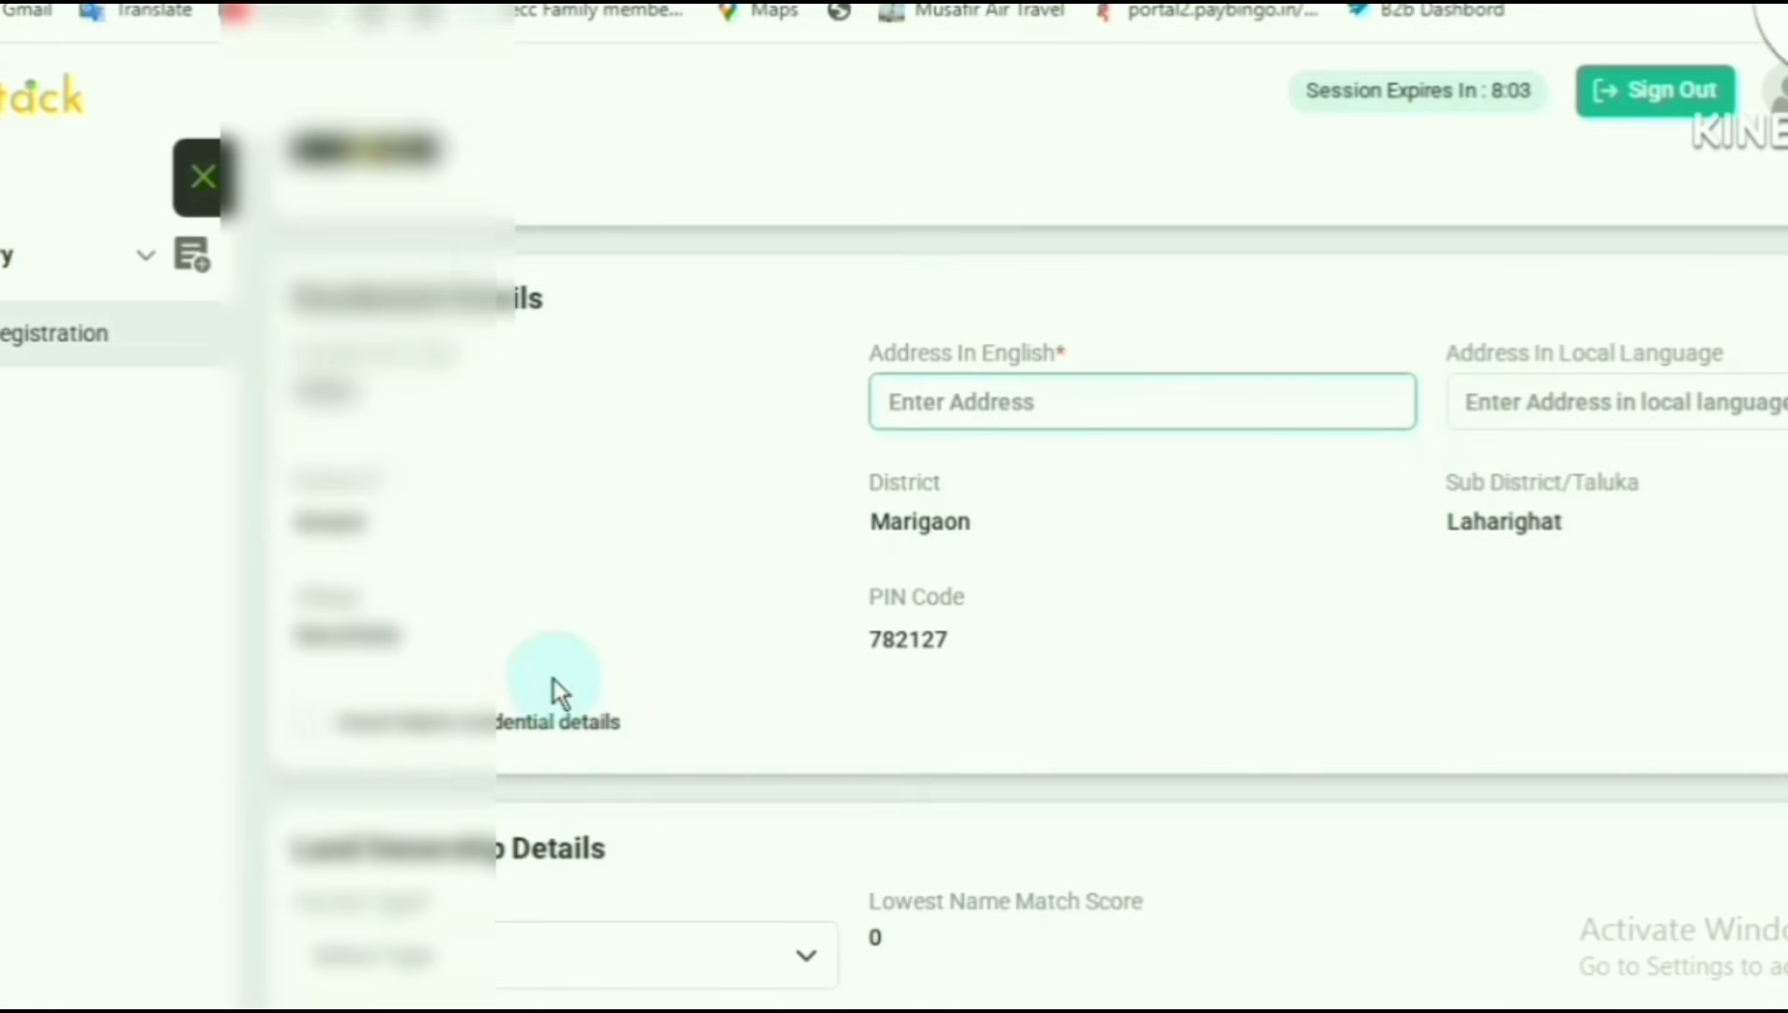
- Set the farmer type to Owner in the land ownership details
scroll(981, 636, "down", 5)
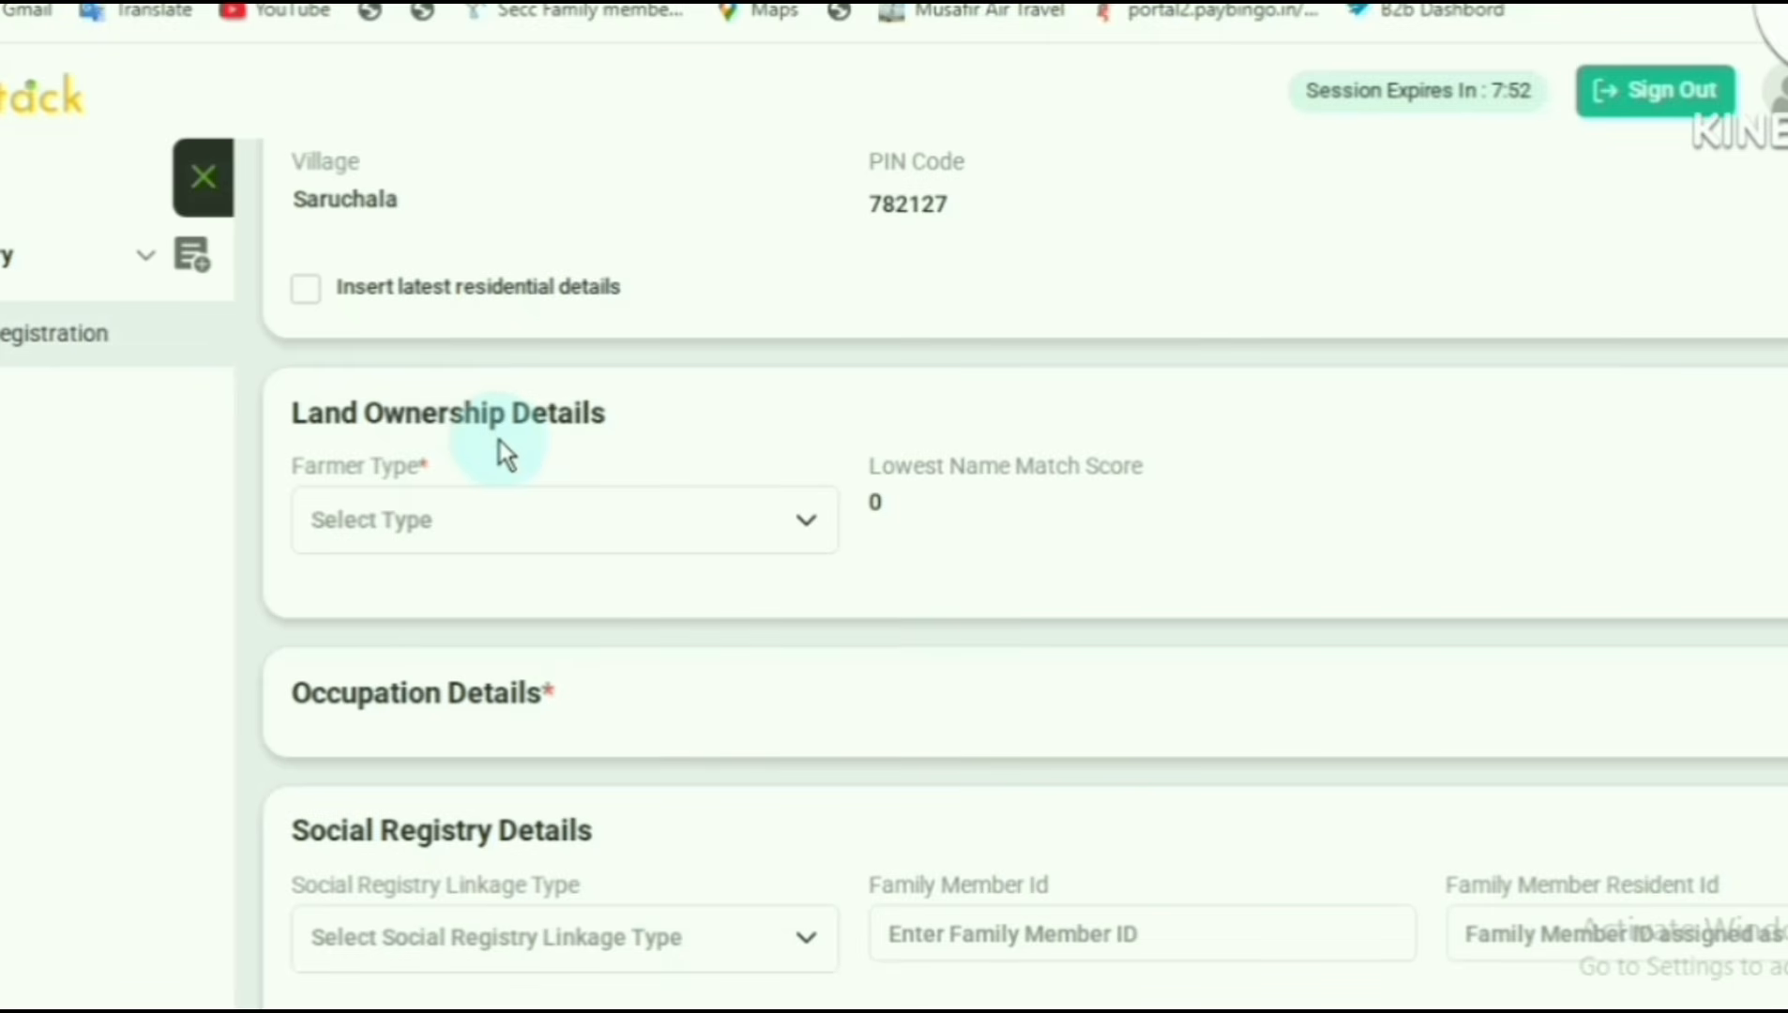
left_click(382, 520)
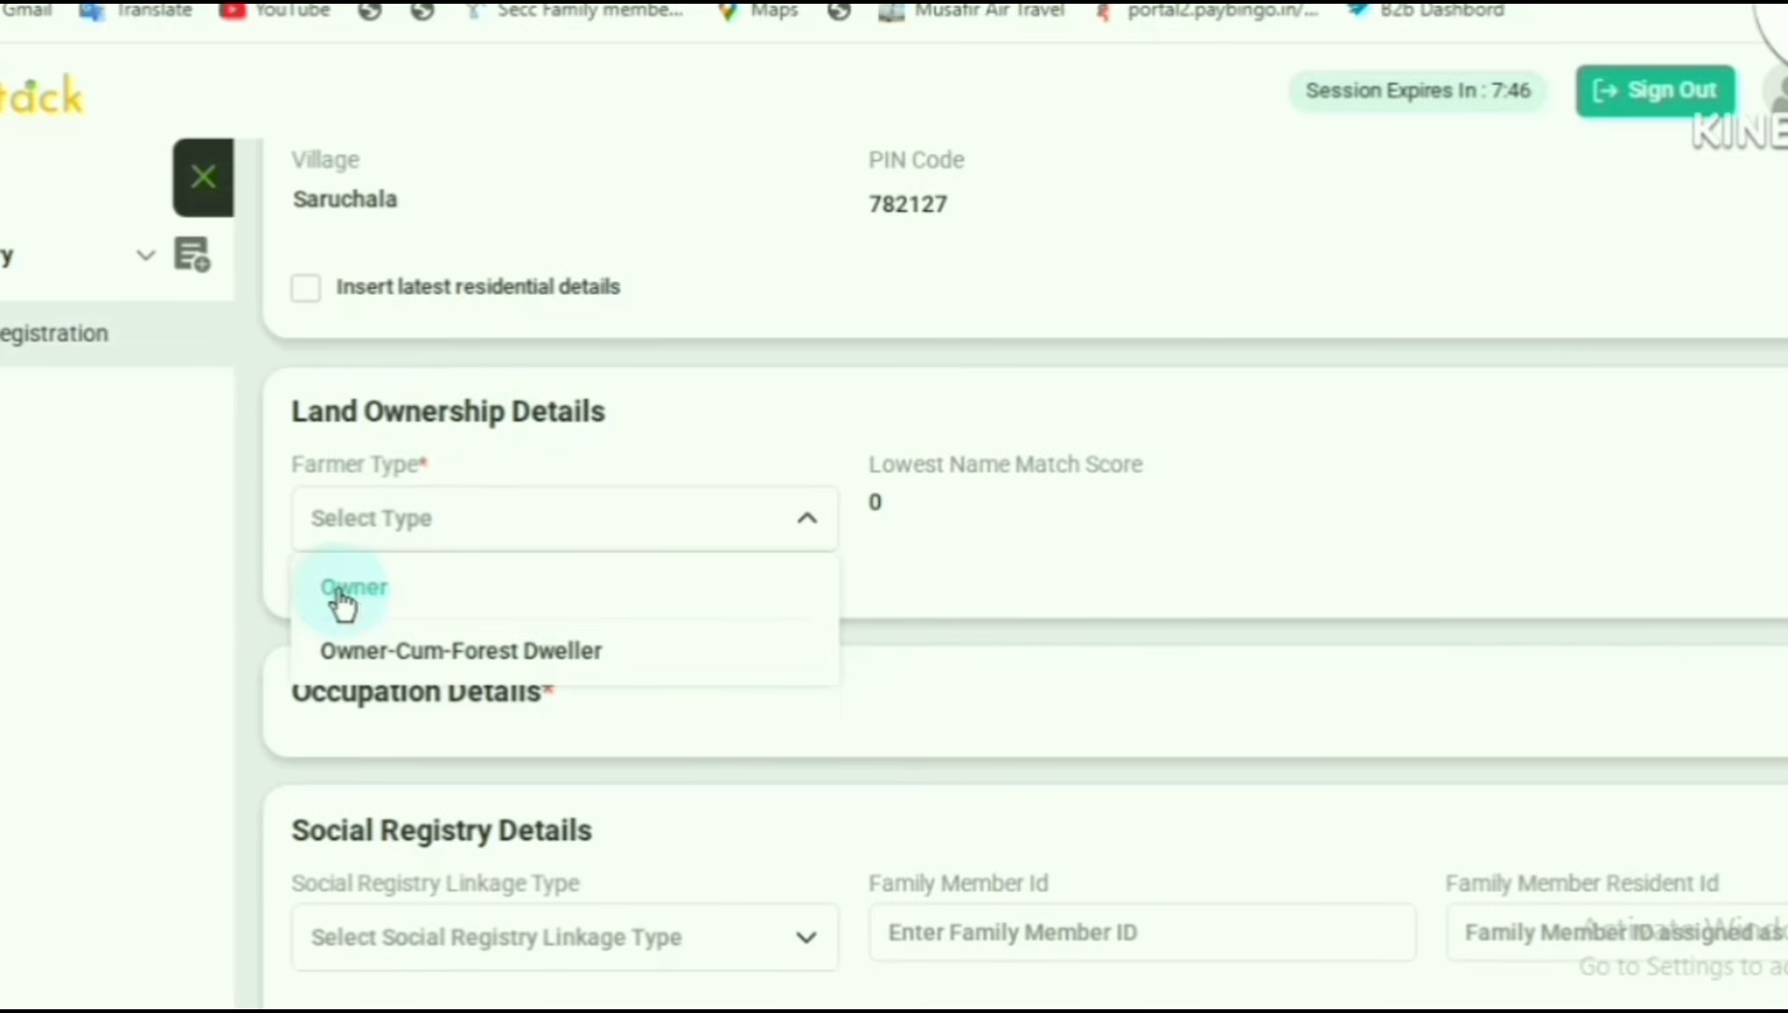
left_click(340, 591)
left_click(398, 523)
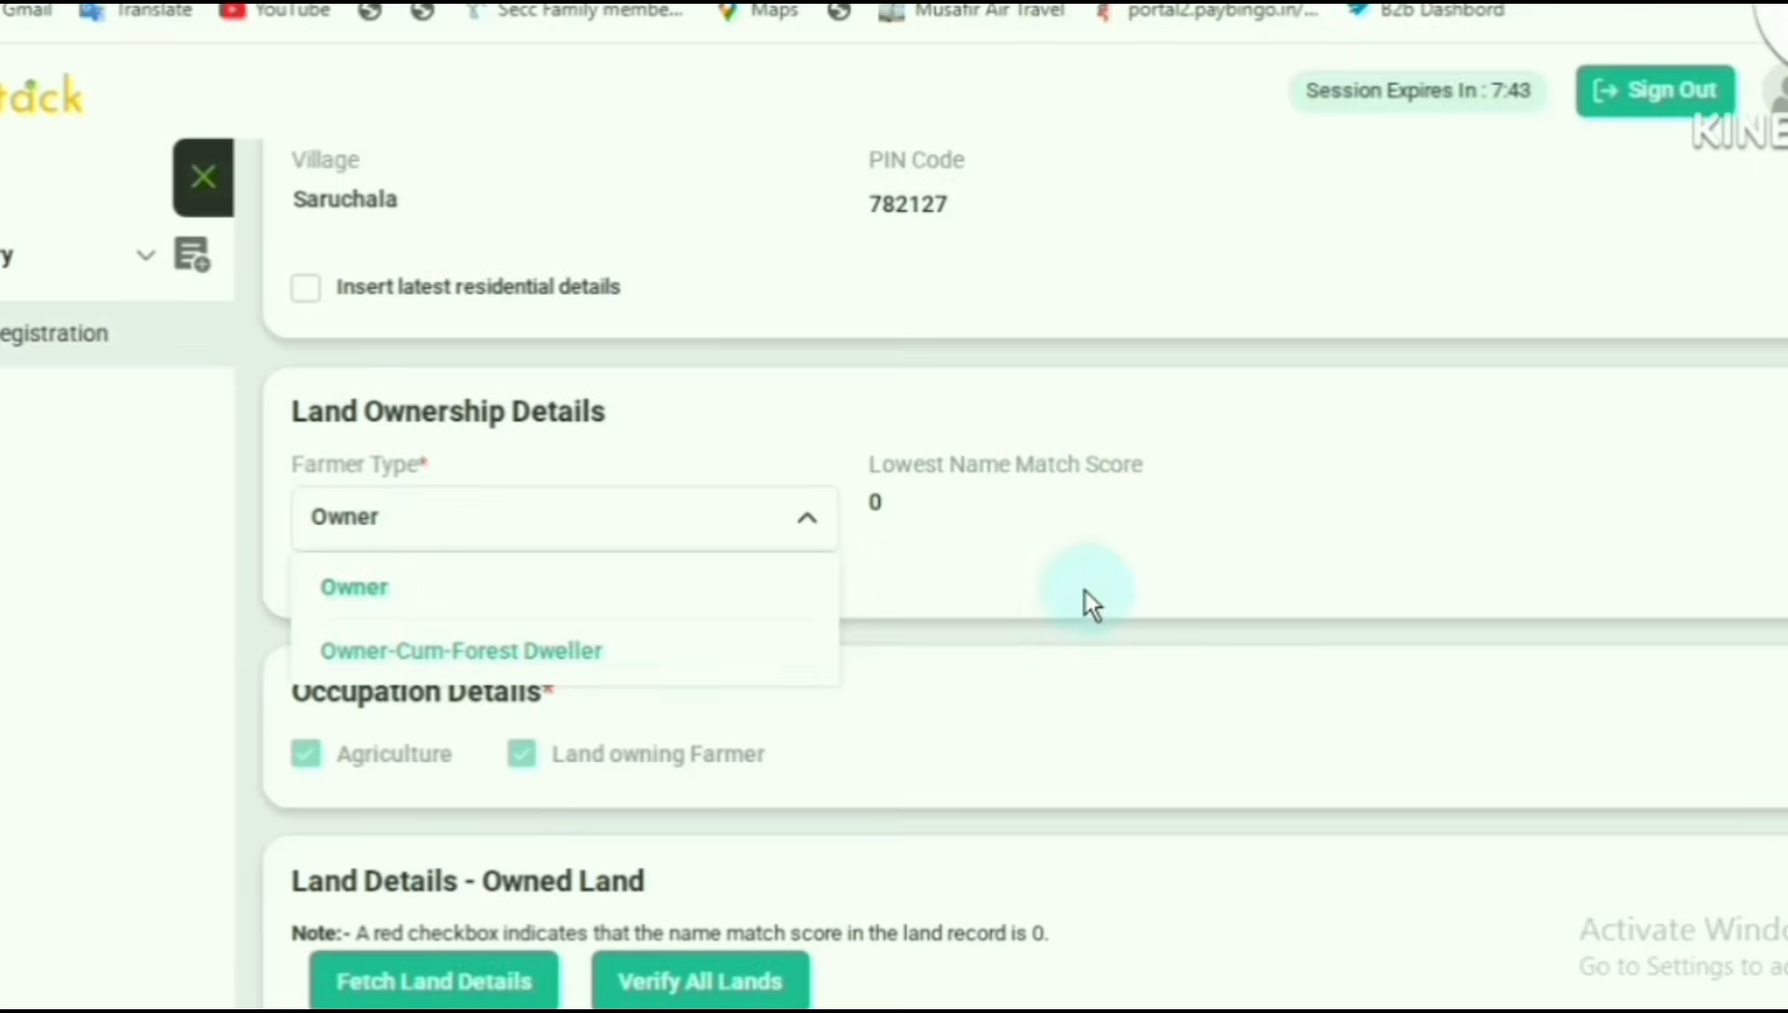
- Start fetching land details for the owned land and select Marigaon as the district
scroll(938, 563, "down", 6)
left_click(418, 360)
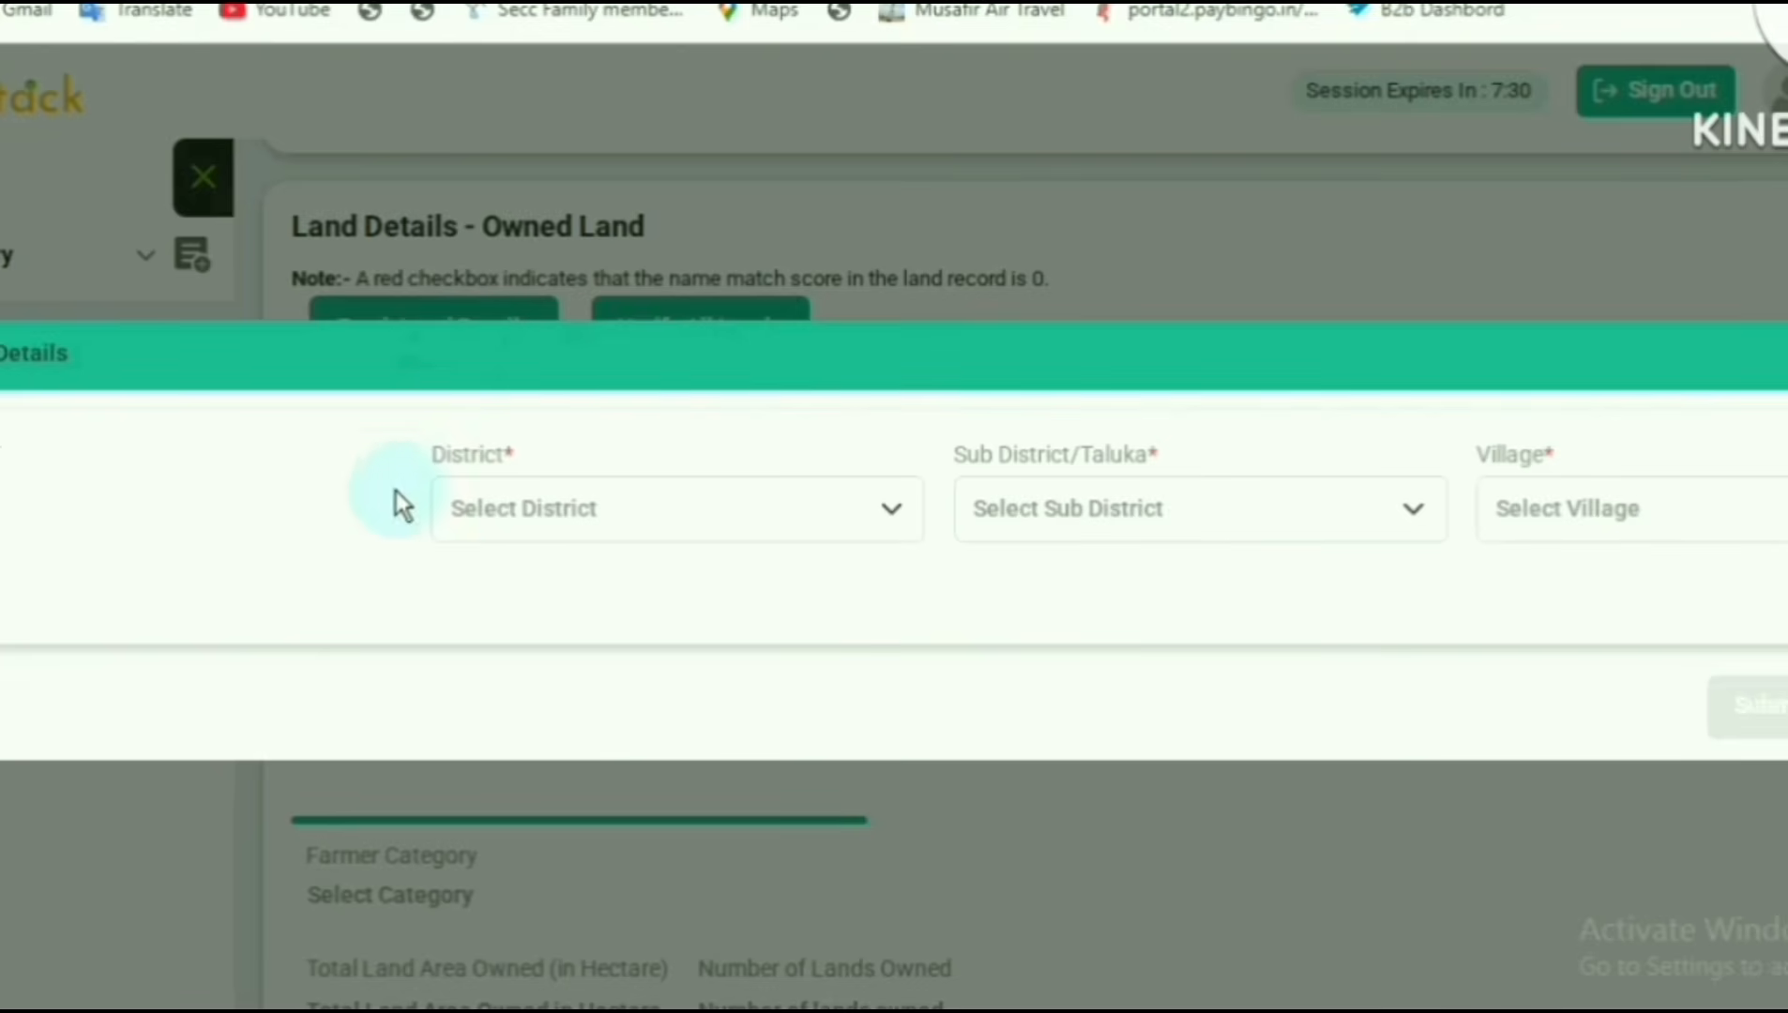
left_click(531, 508)
scroll(559, 798, "down", 3)
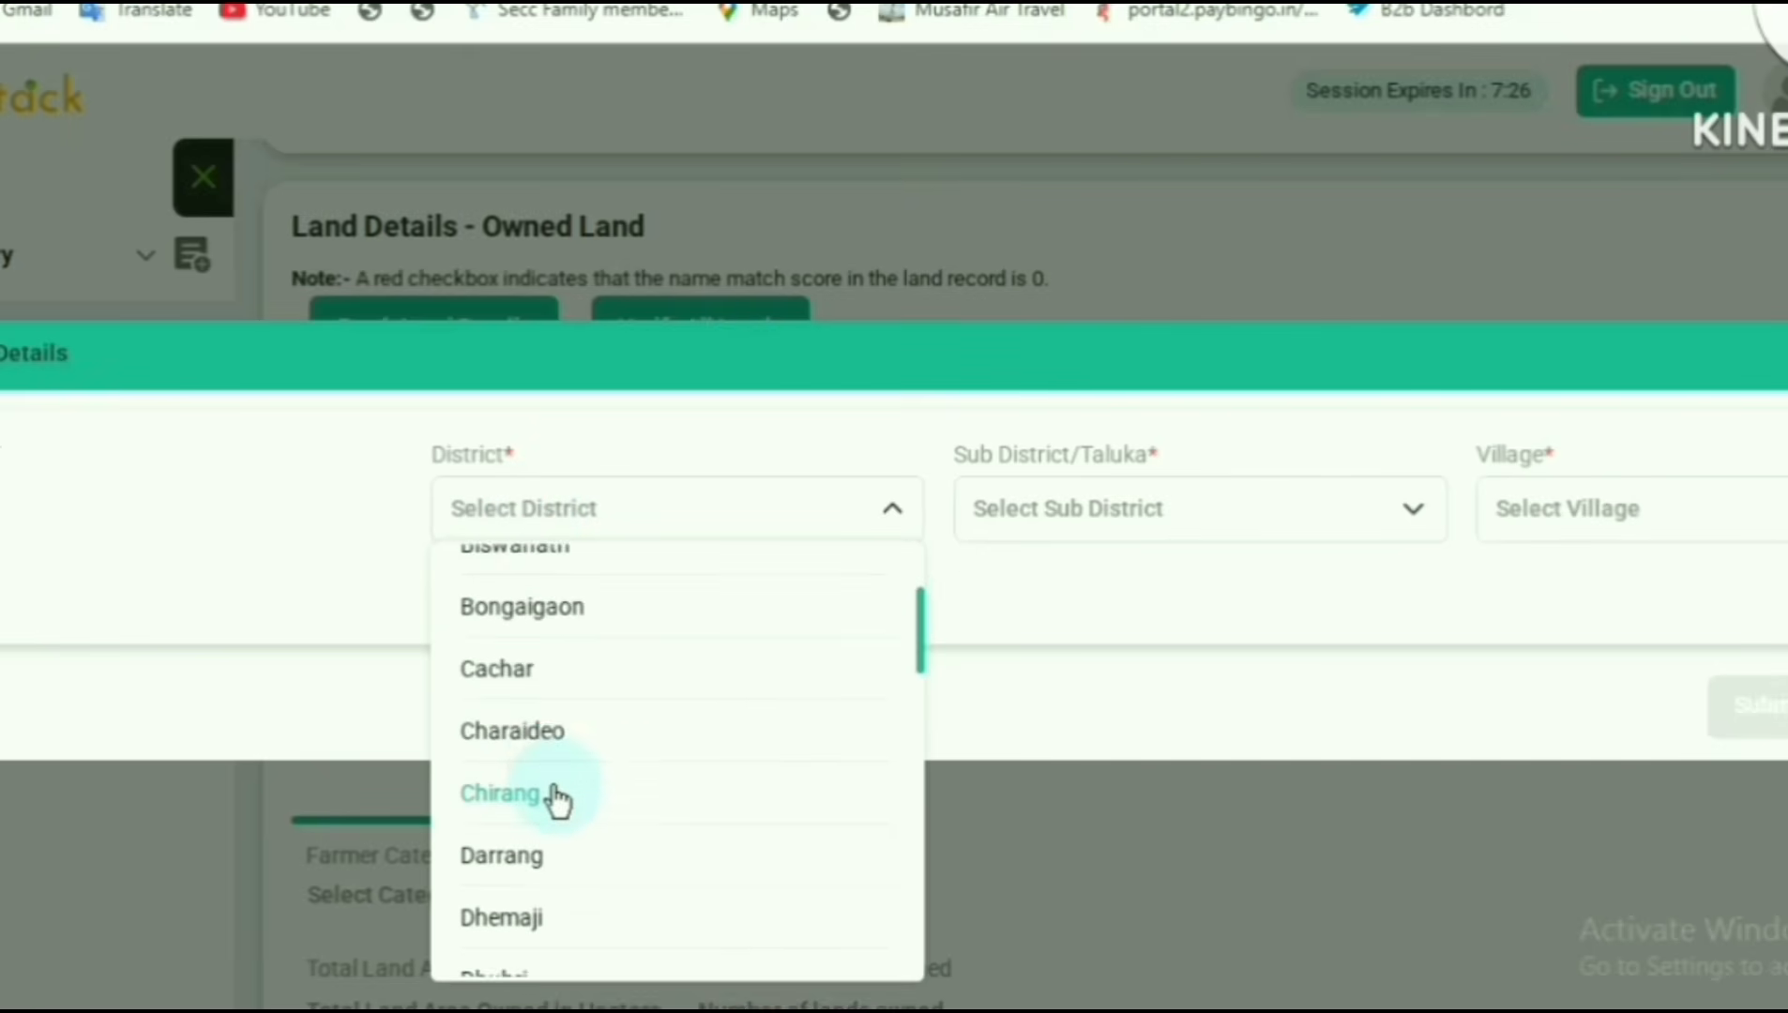
scroll(559, 798, "up", 2)
scroll(553, 805, "down", 2)
scroll(553, 805, "down", 6)
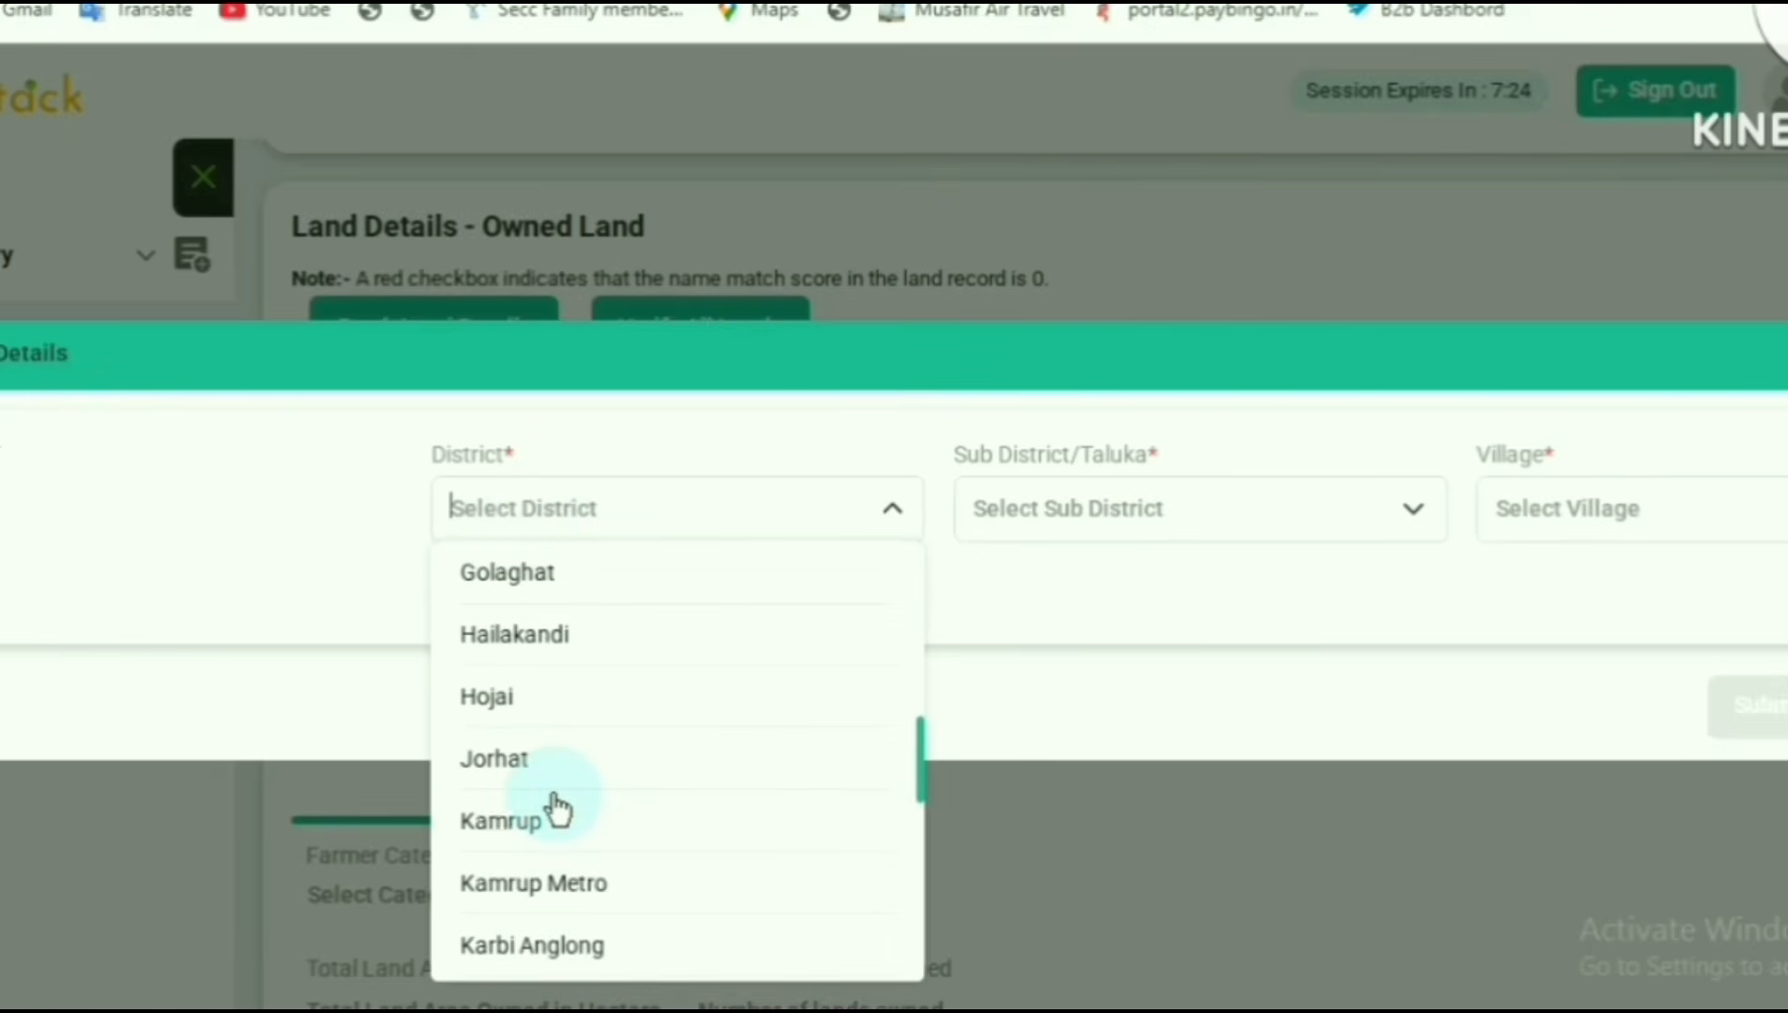
scroll(556, 809, "down", 3)
left_click(553, 814)
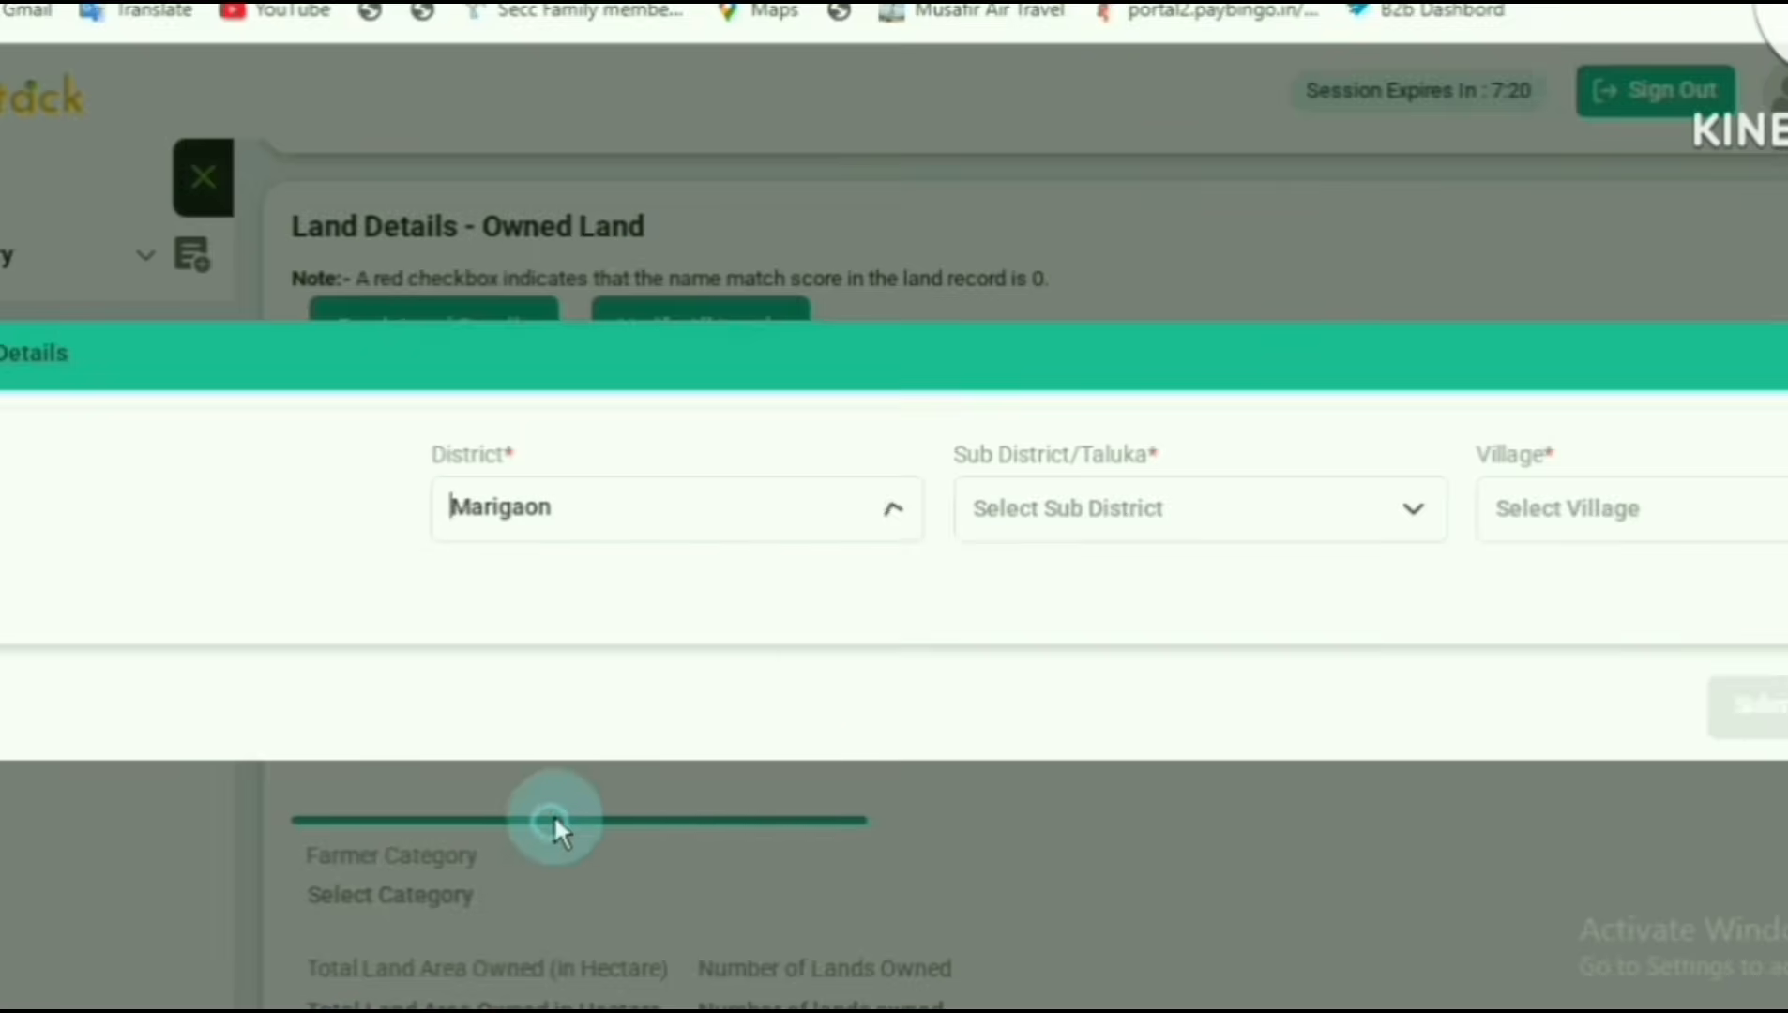
- Set the sub district of the land to Laharighat and the village to Palahjuri-283794
left_click(1099, 530)
left_click(1103, 647)
left_click(1746, 521)
type("pal")
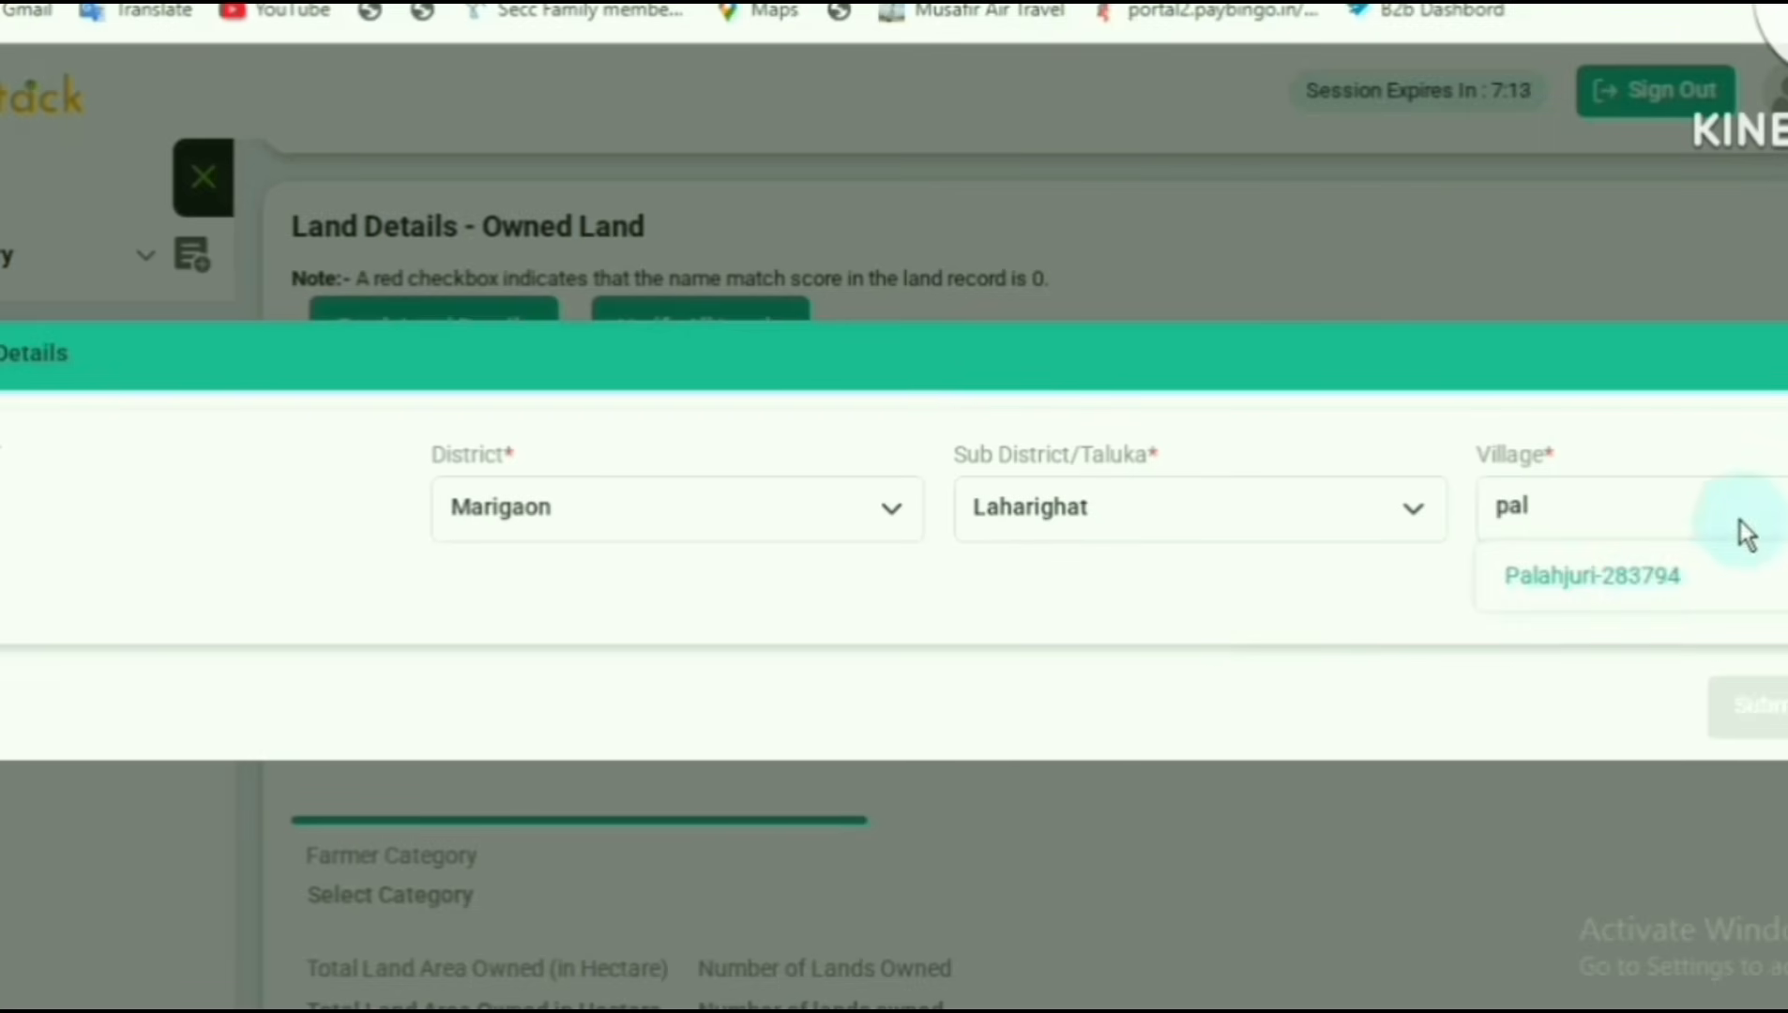
left_click(1642, 594)
left_click(392, 452)
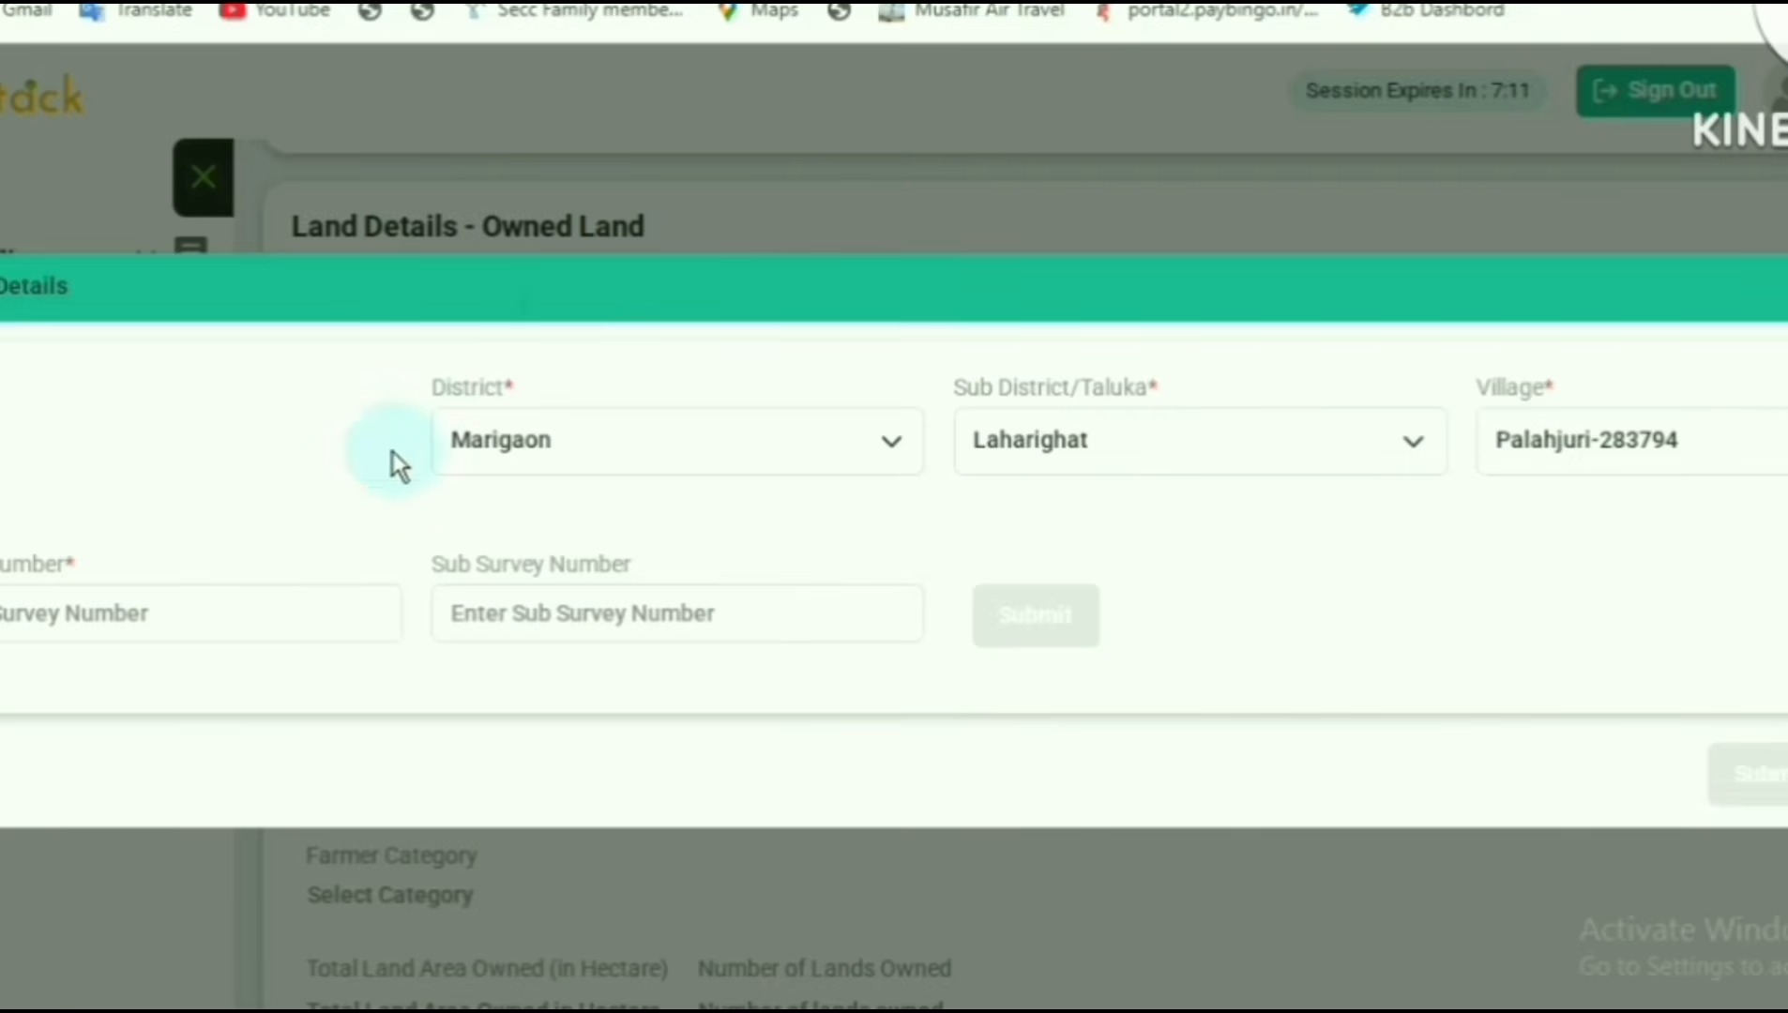
- Change the village to Saruchala-283795 and submit survey number 119 to look up its owners
left_click(1491, 441)
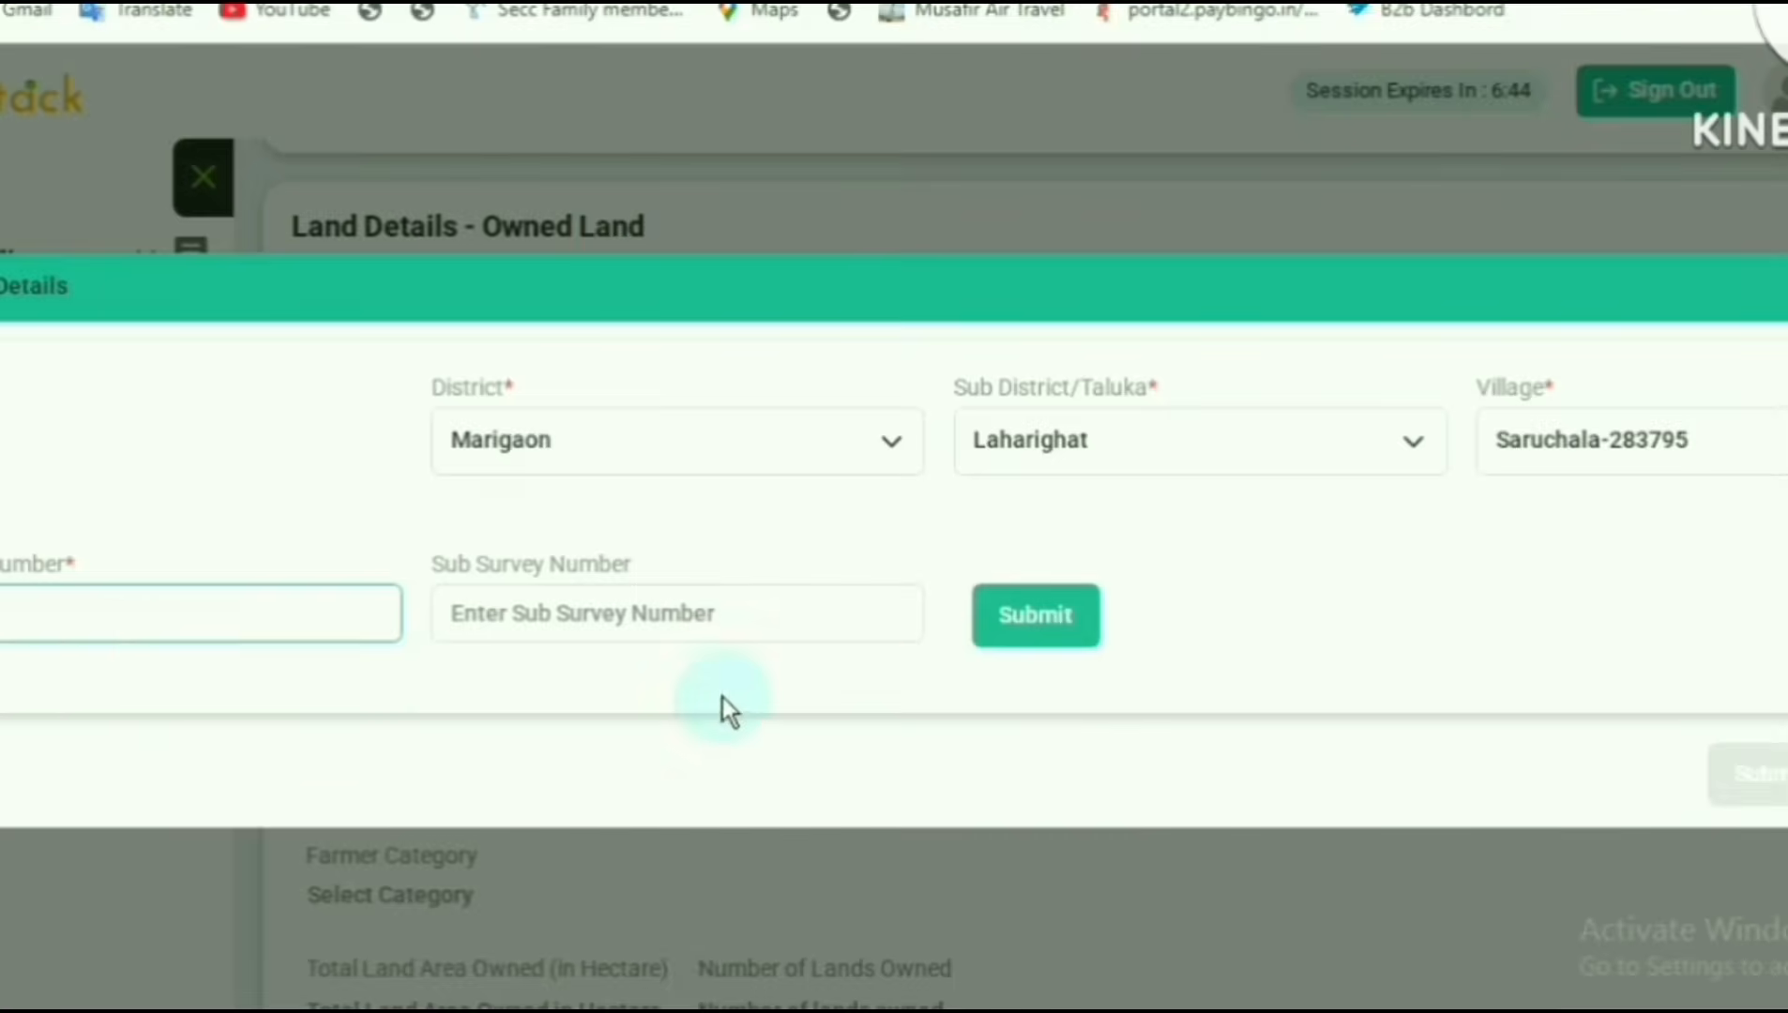
left_click(1027, 617)
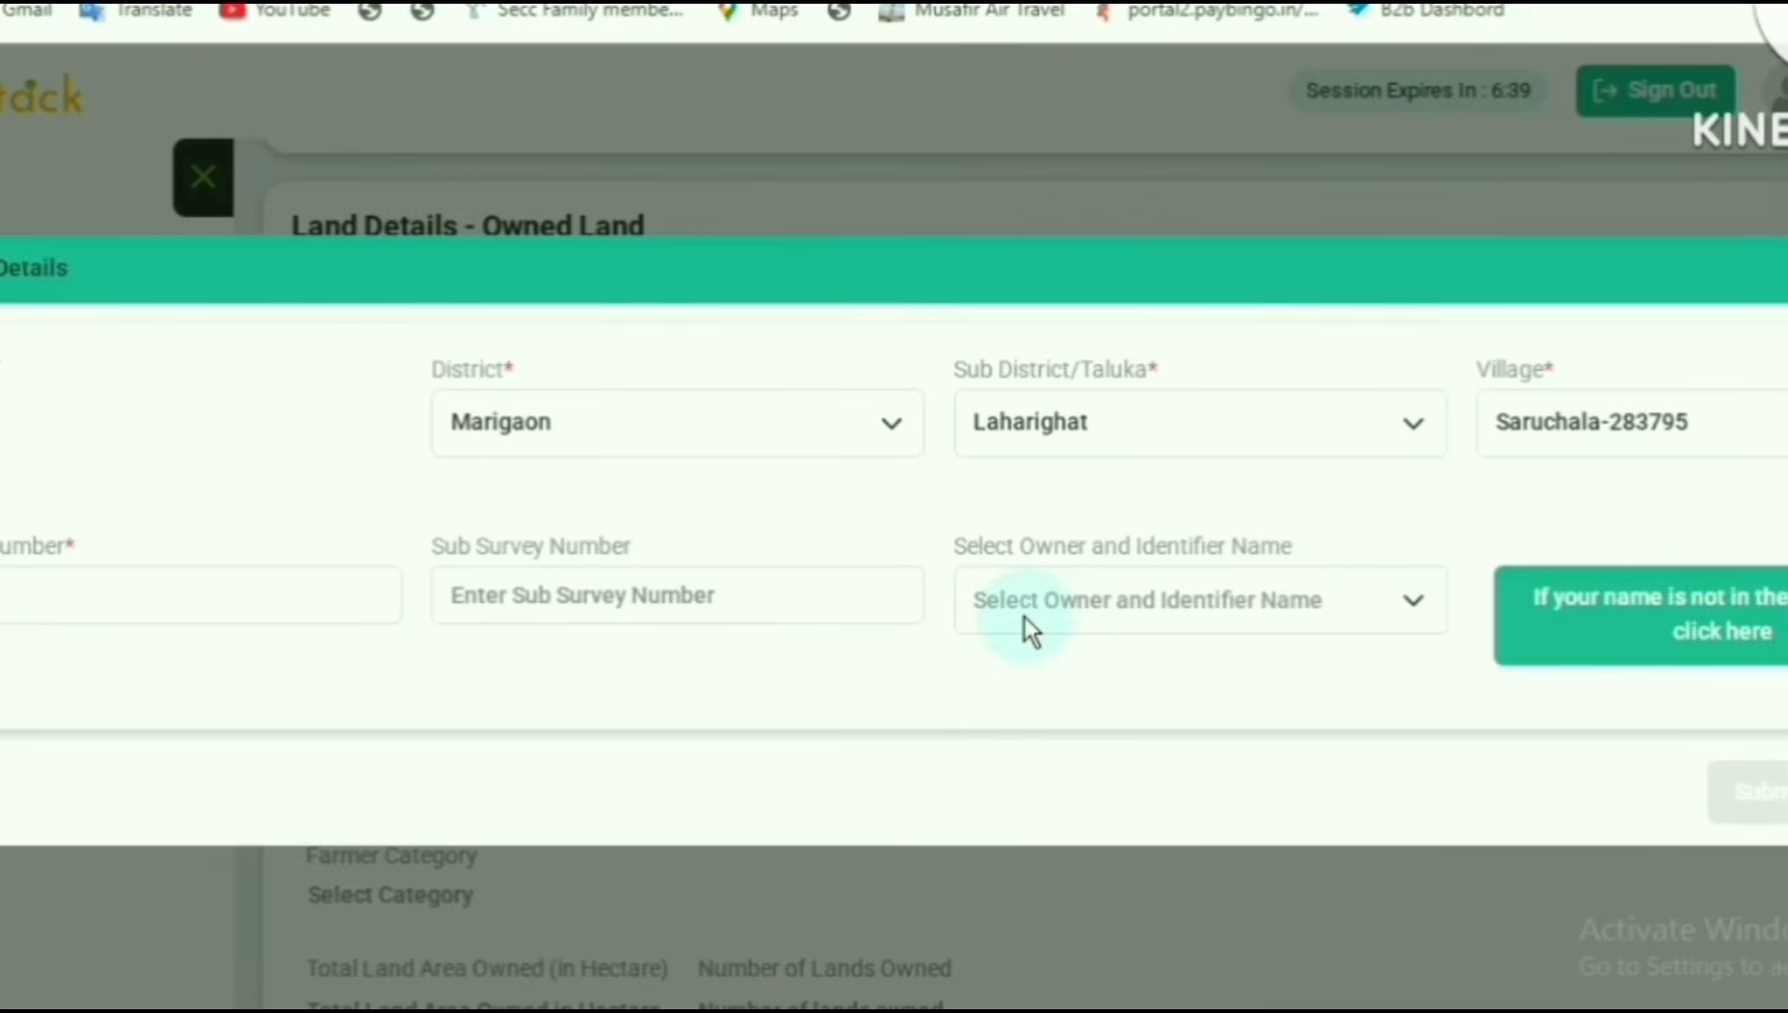
- Select the land's owner and identifier name and submit the land record to the registration form
left_click(1089, 602)
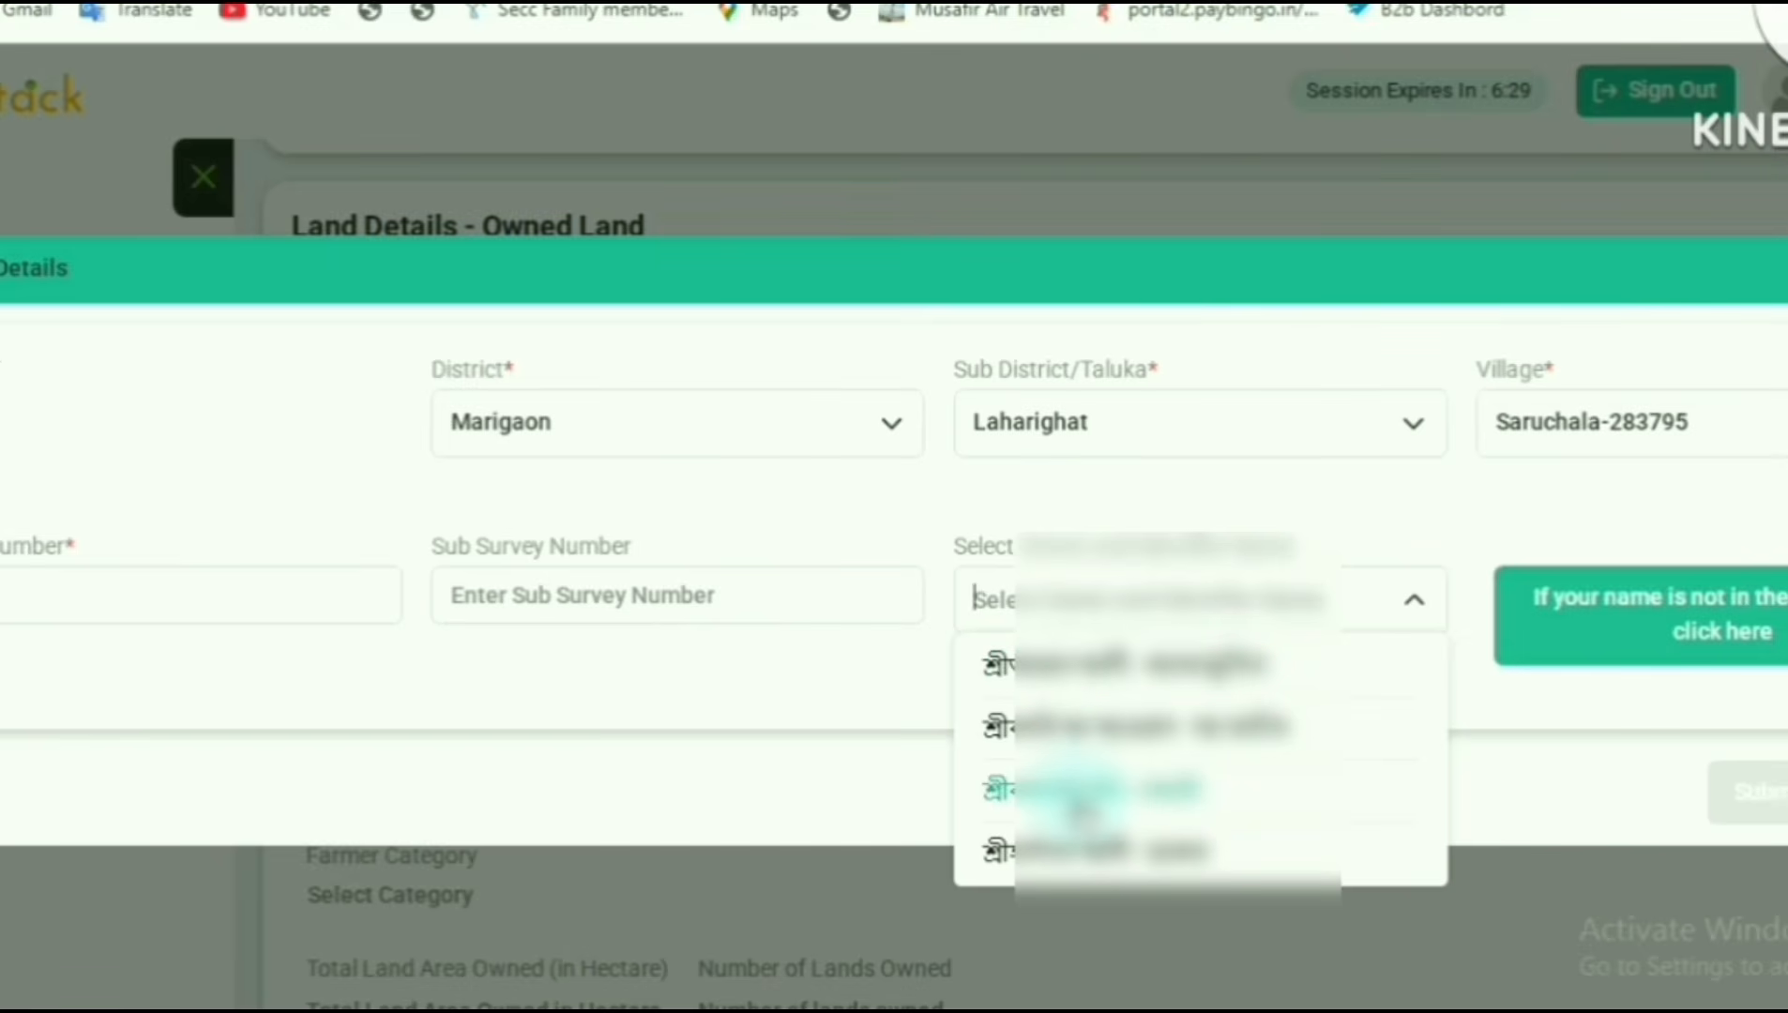
left_click(1086, 755)
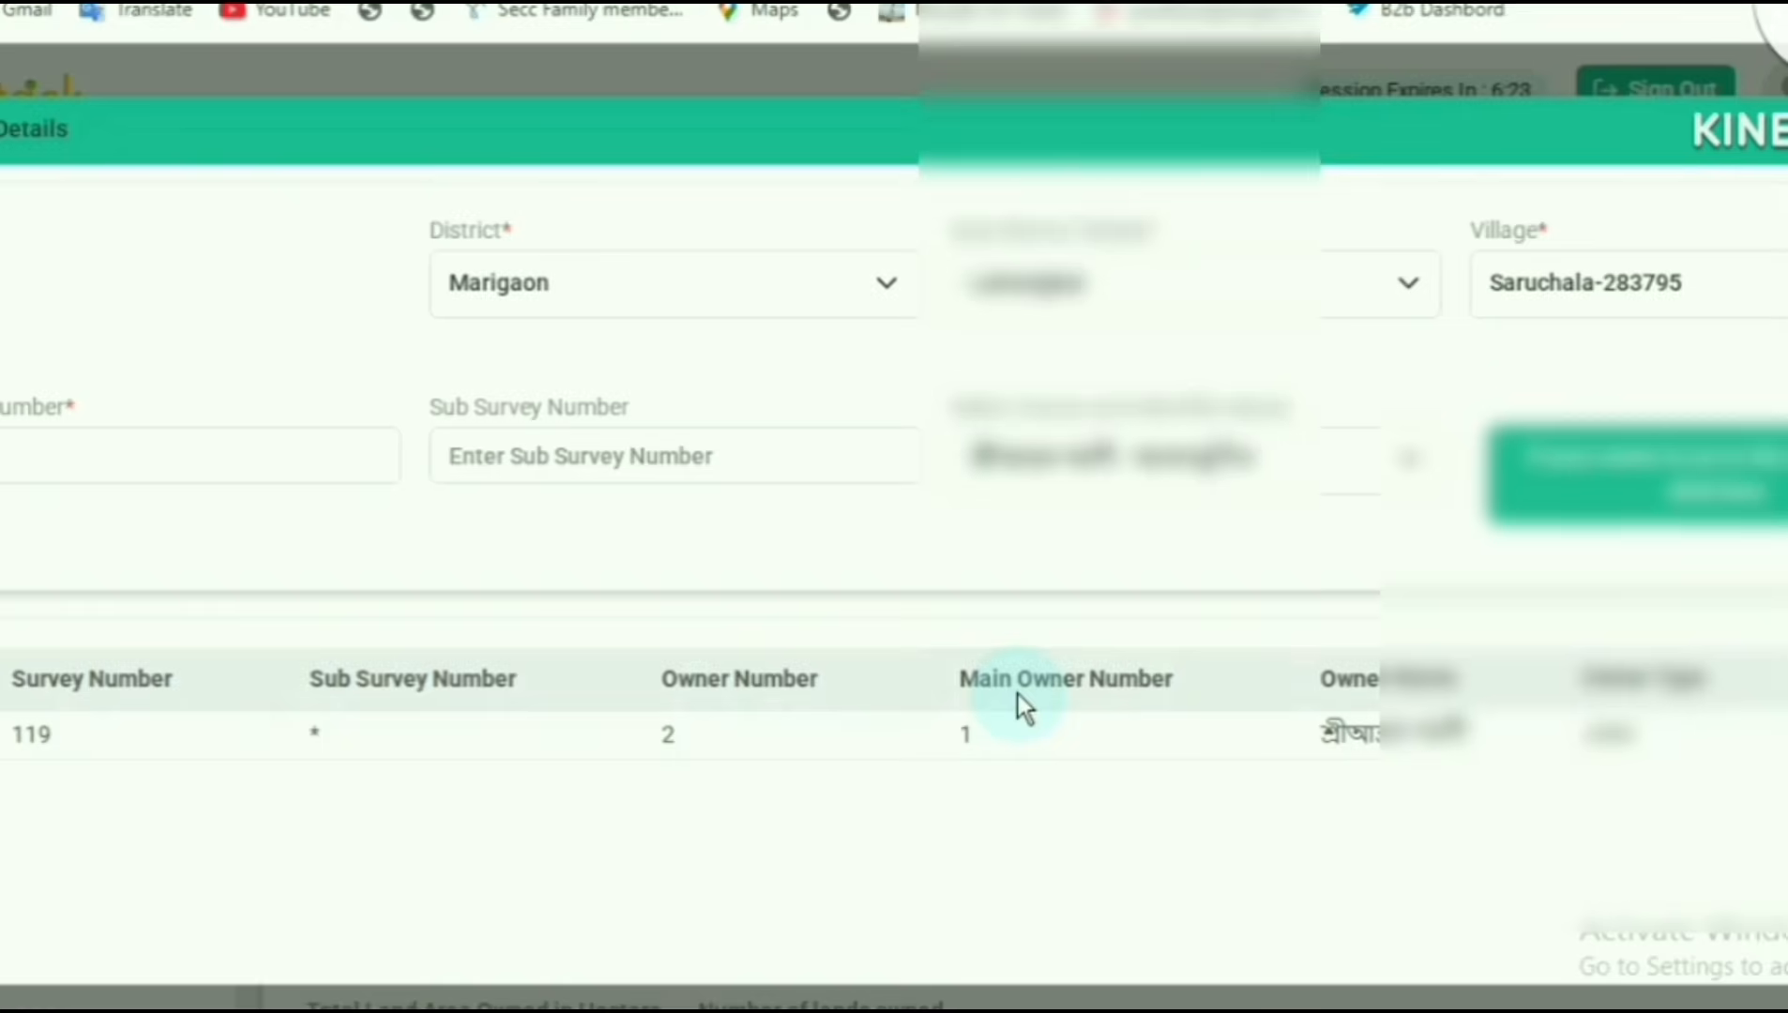
scroll(1019, 698, "down", 2)
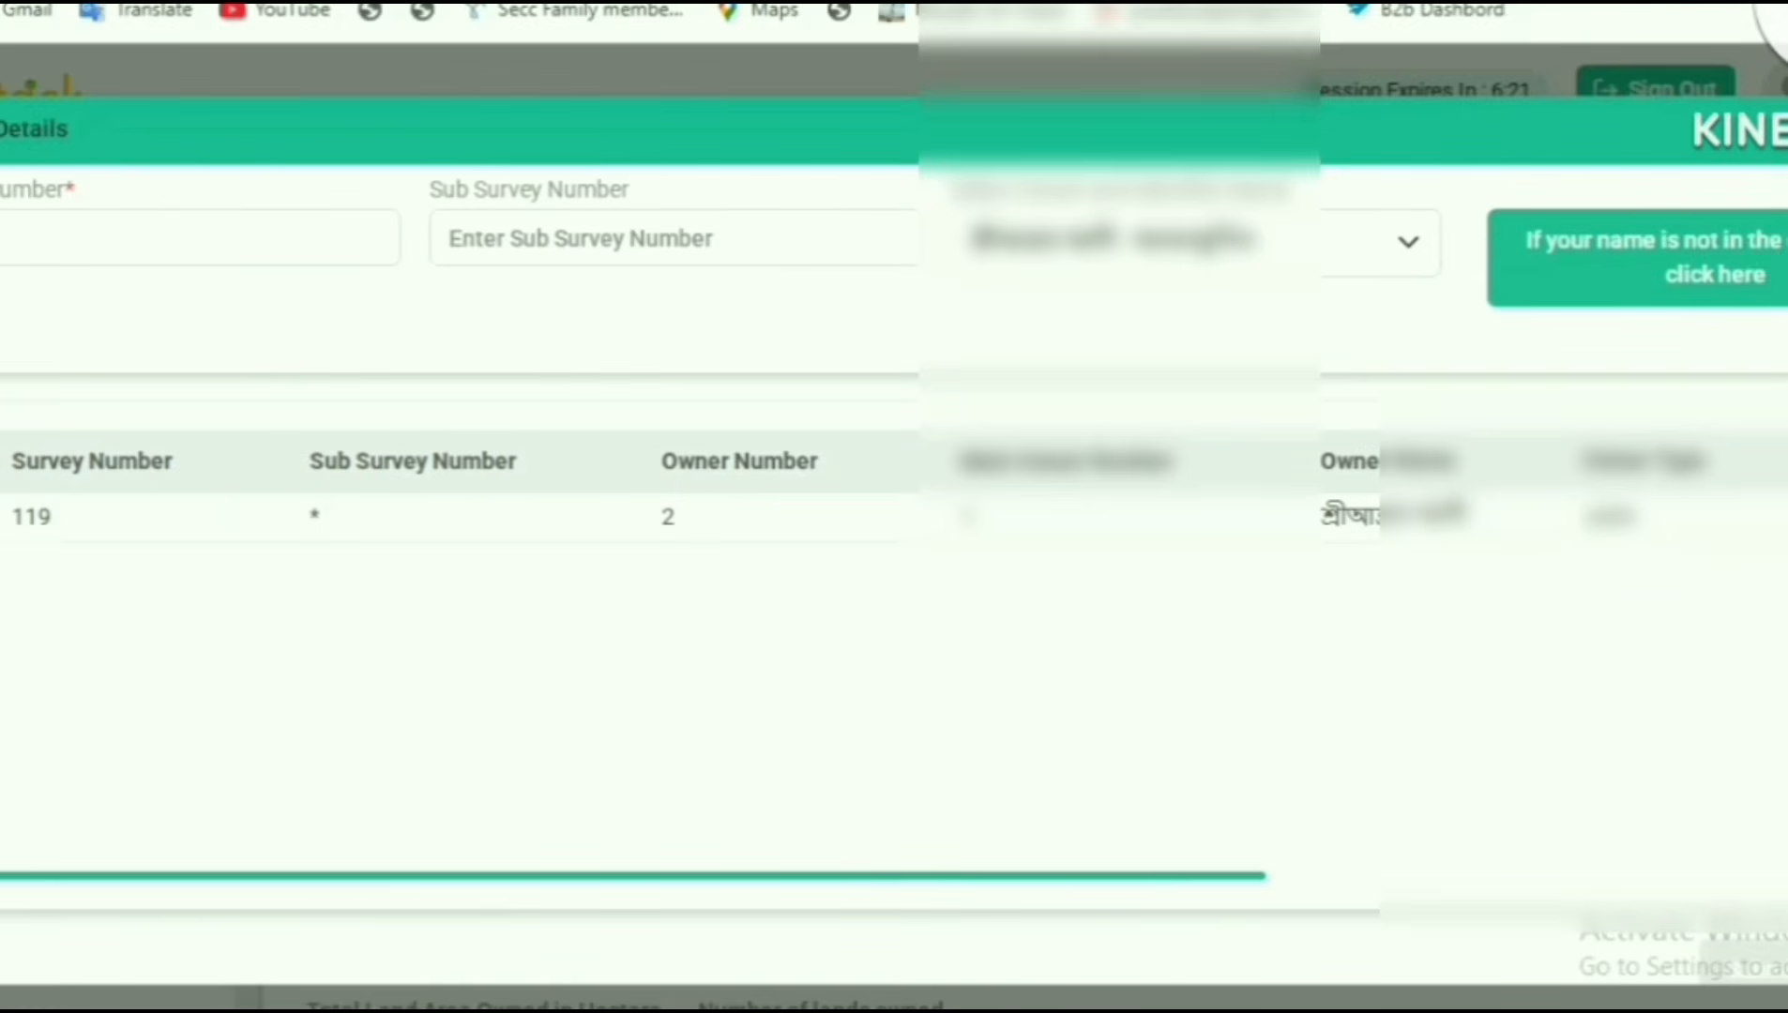
scroll(1295, 802, "down", 1)
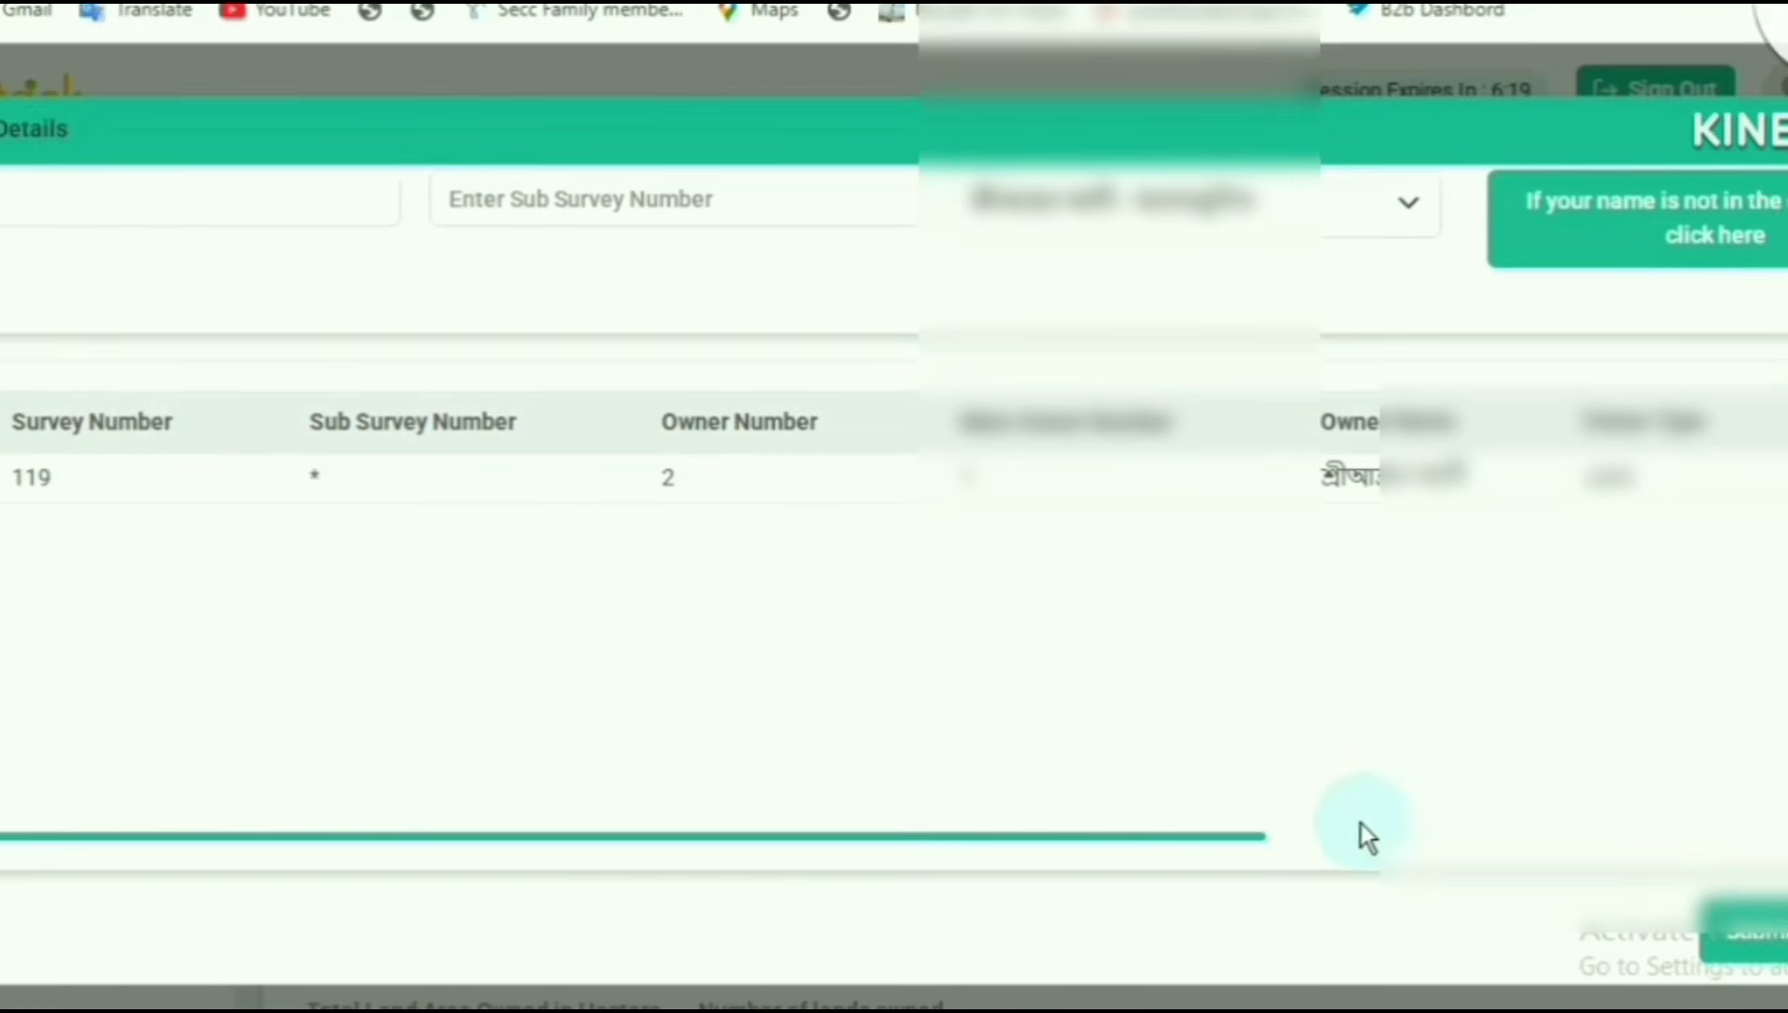
left_click(1726, 938)
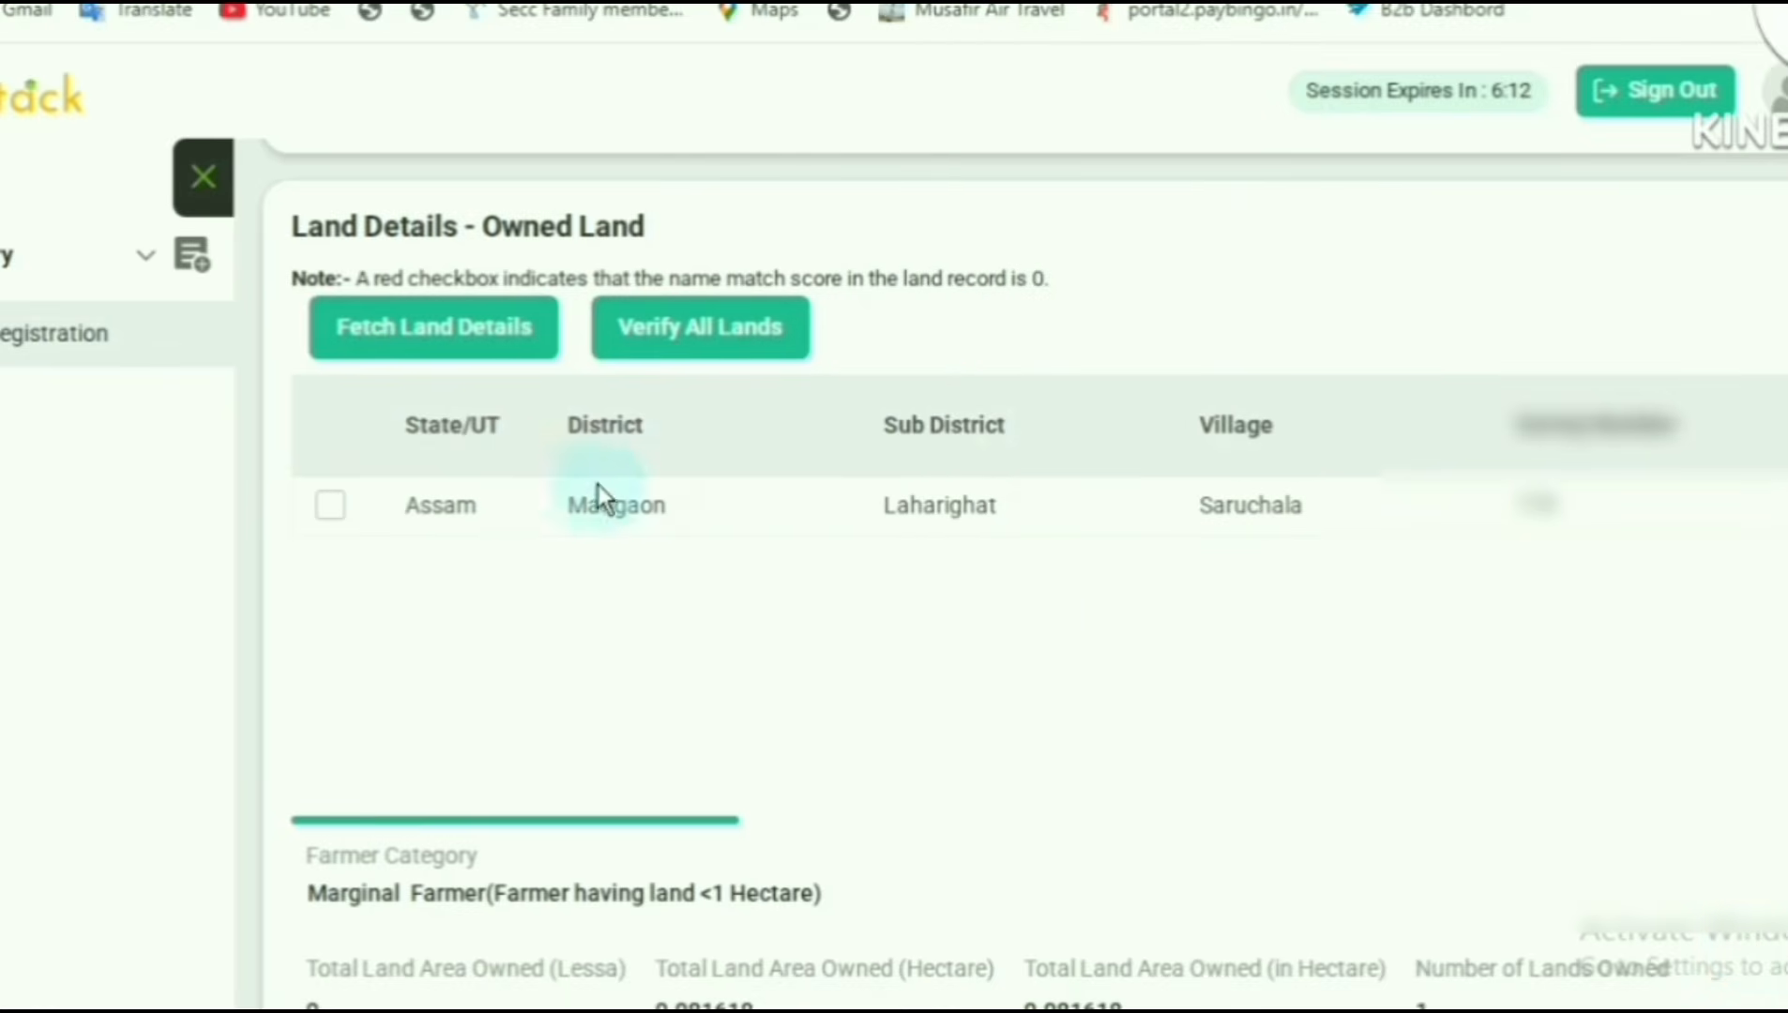
- Verify all lands listed under the owned land details
left_click(415, 330)
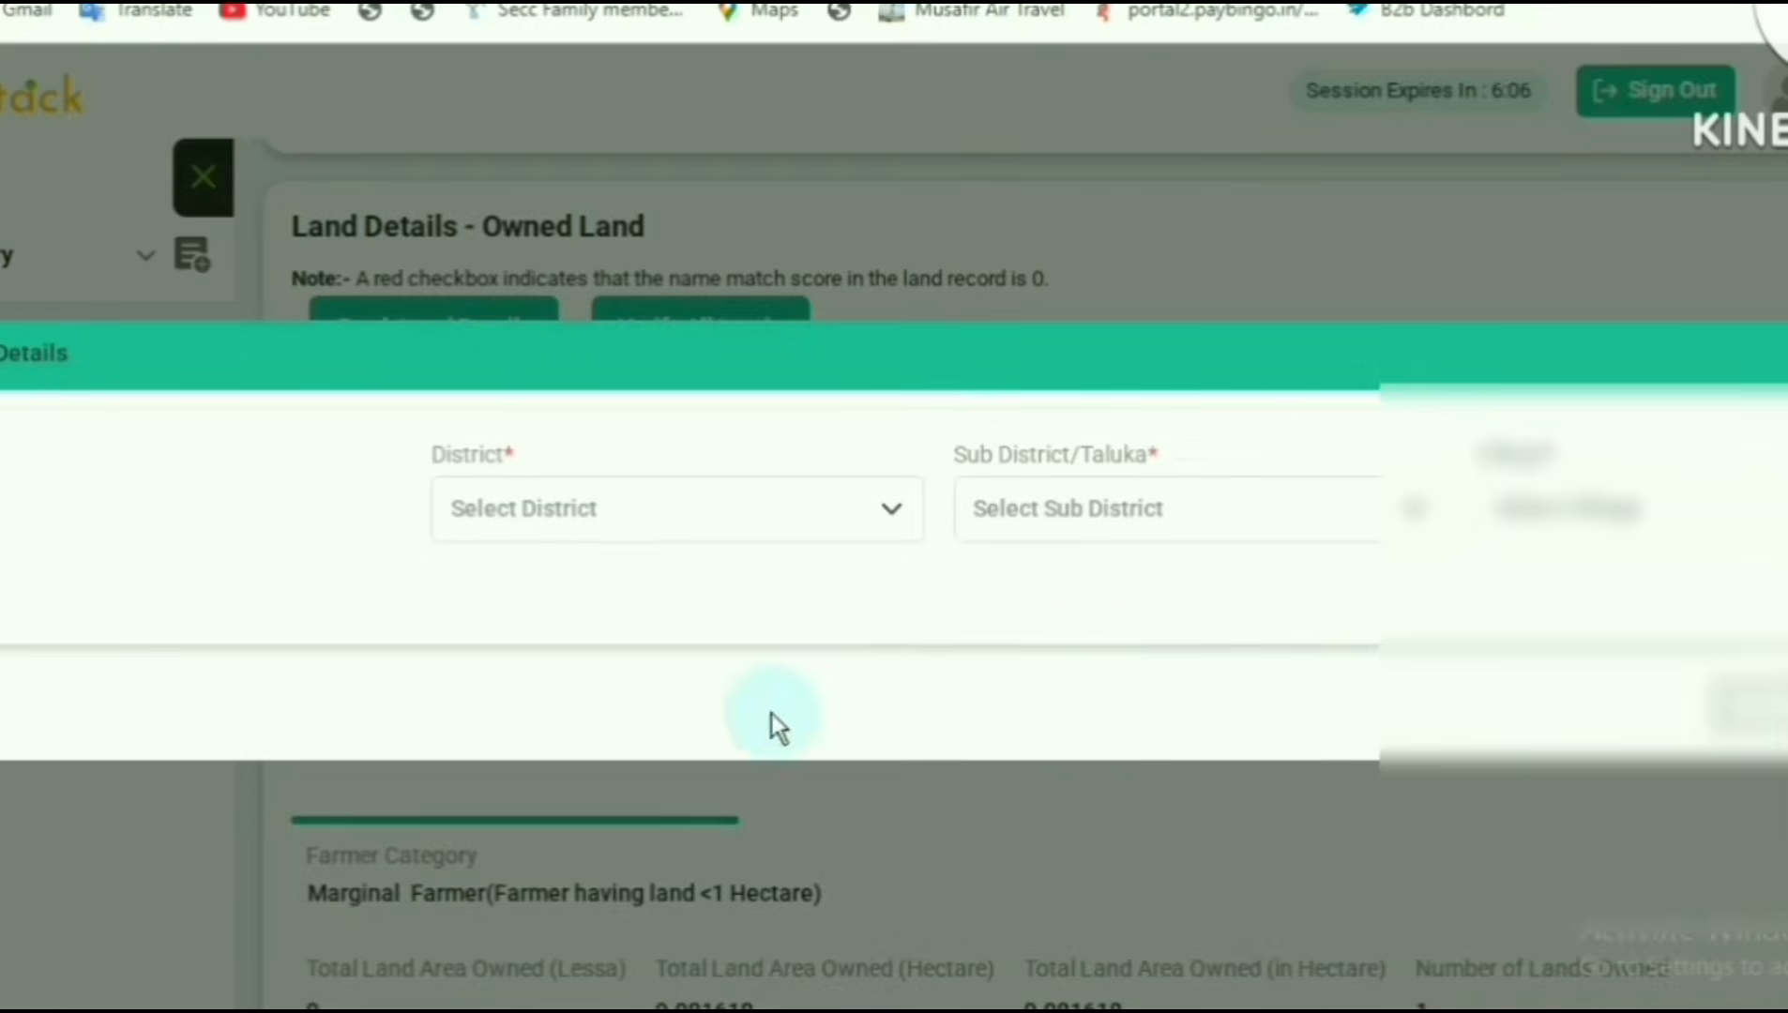
left_click(1753, 705)
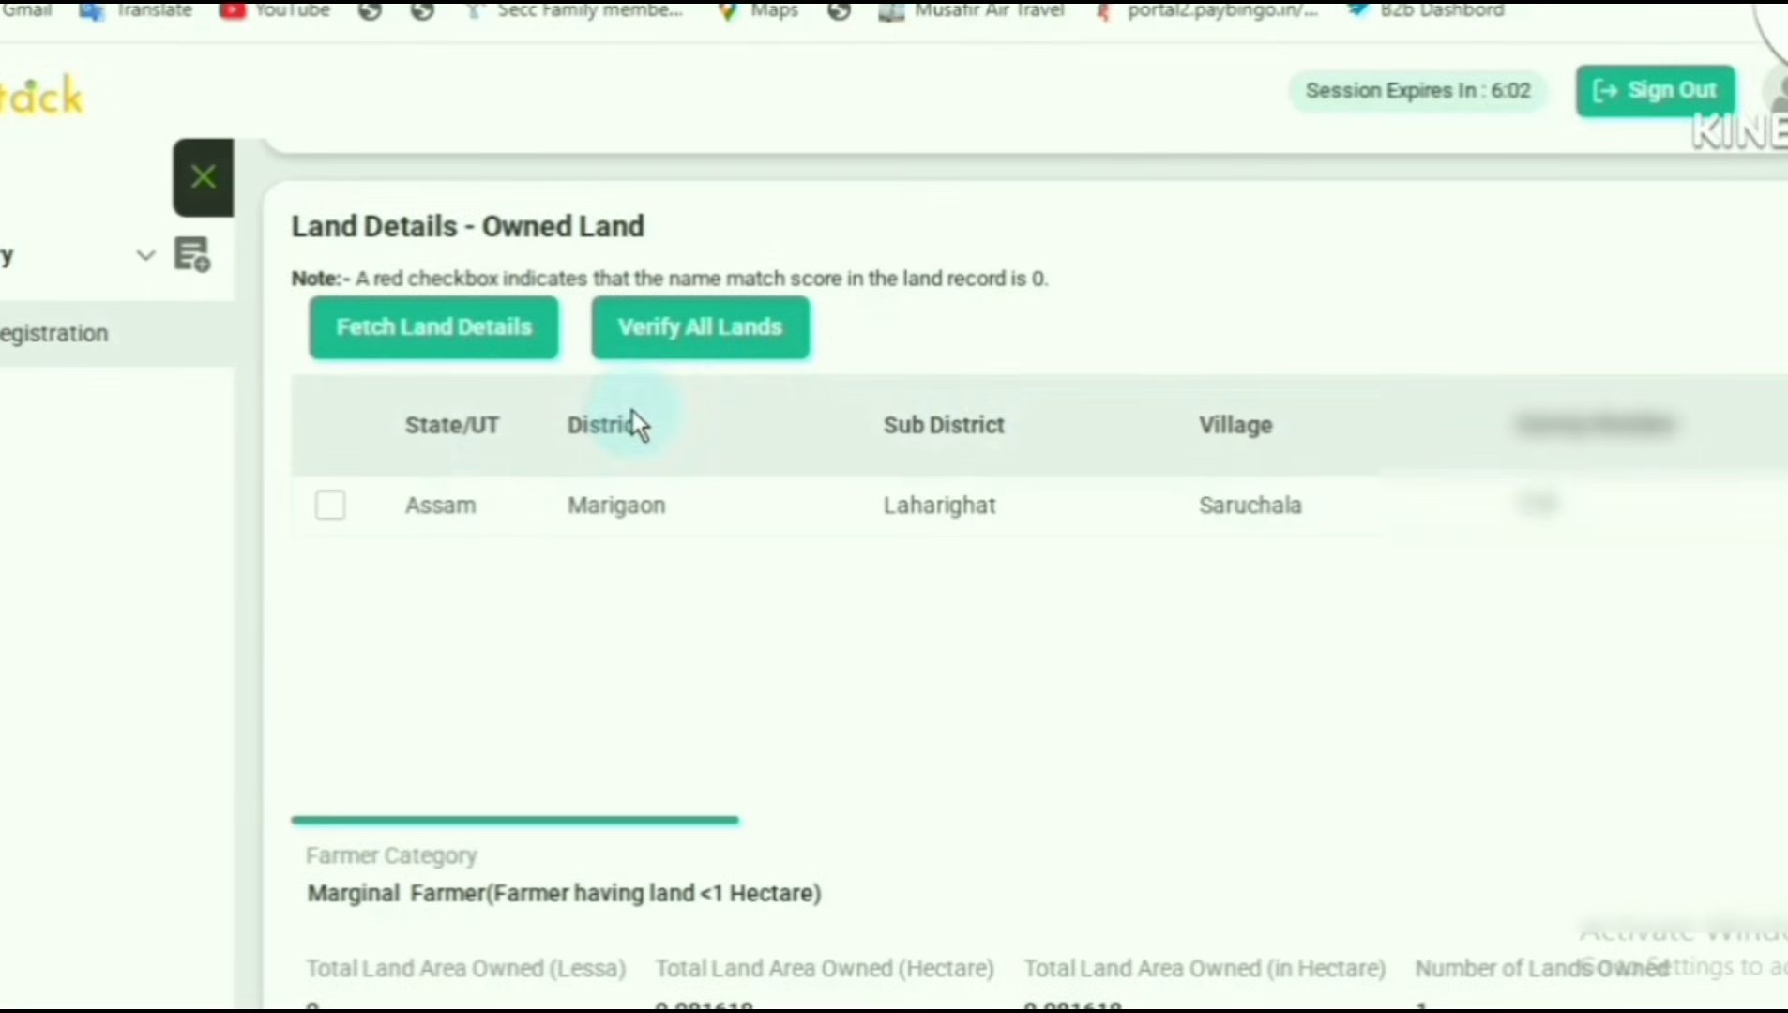
left_click(690, 349)
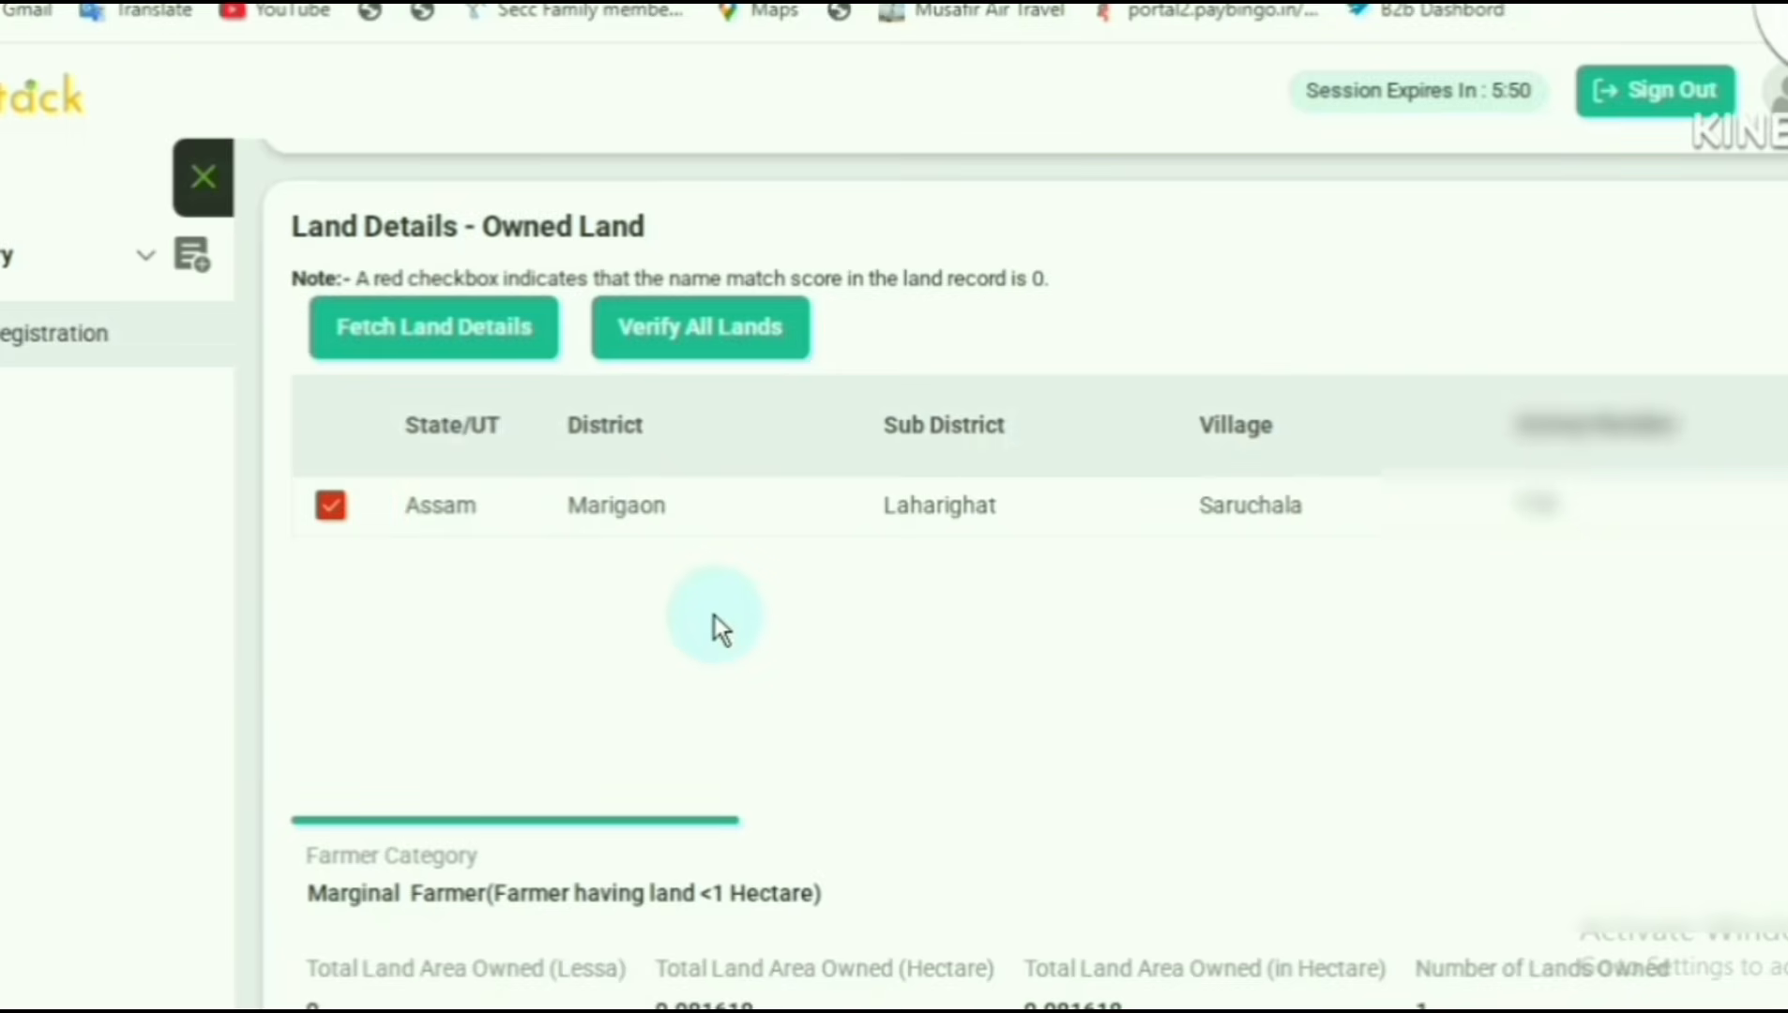
- Agree to the farmer consent and the operator declaration, and reload the registration page
scroll(762, 633, "down", 9)
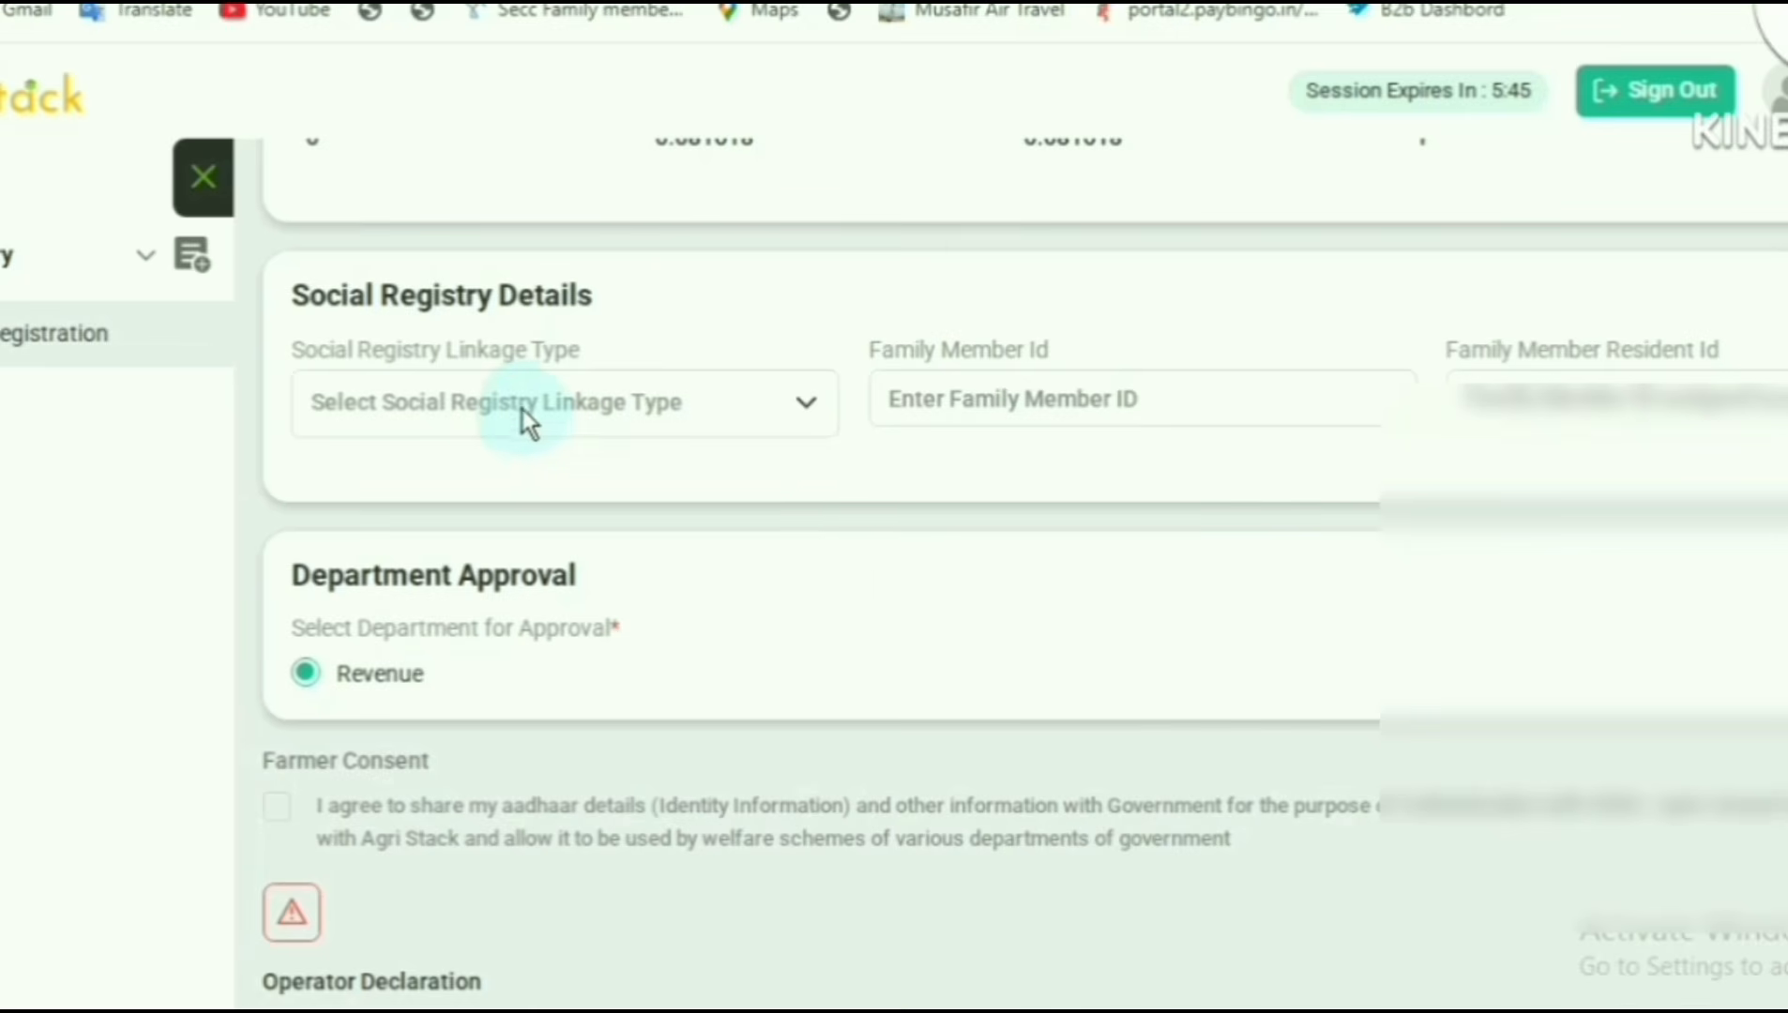
left_click(524, 408)
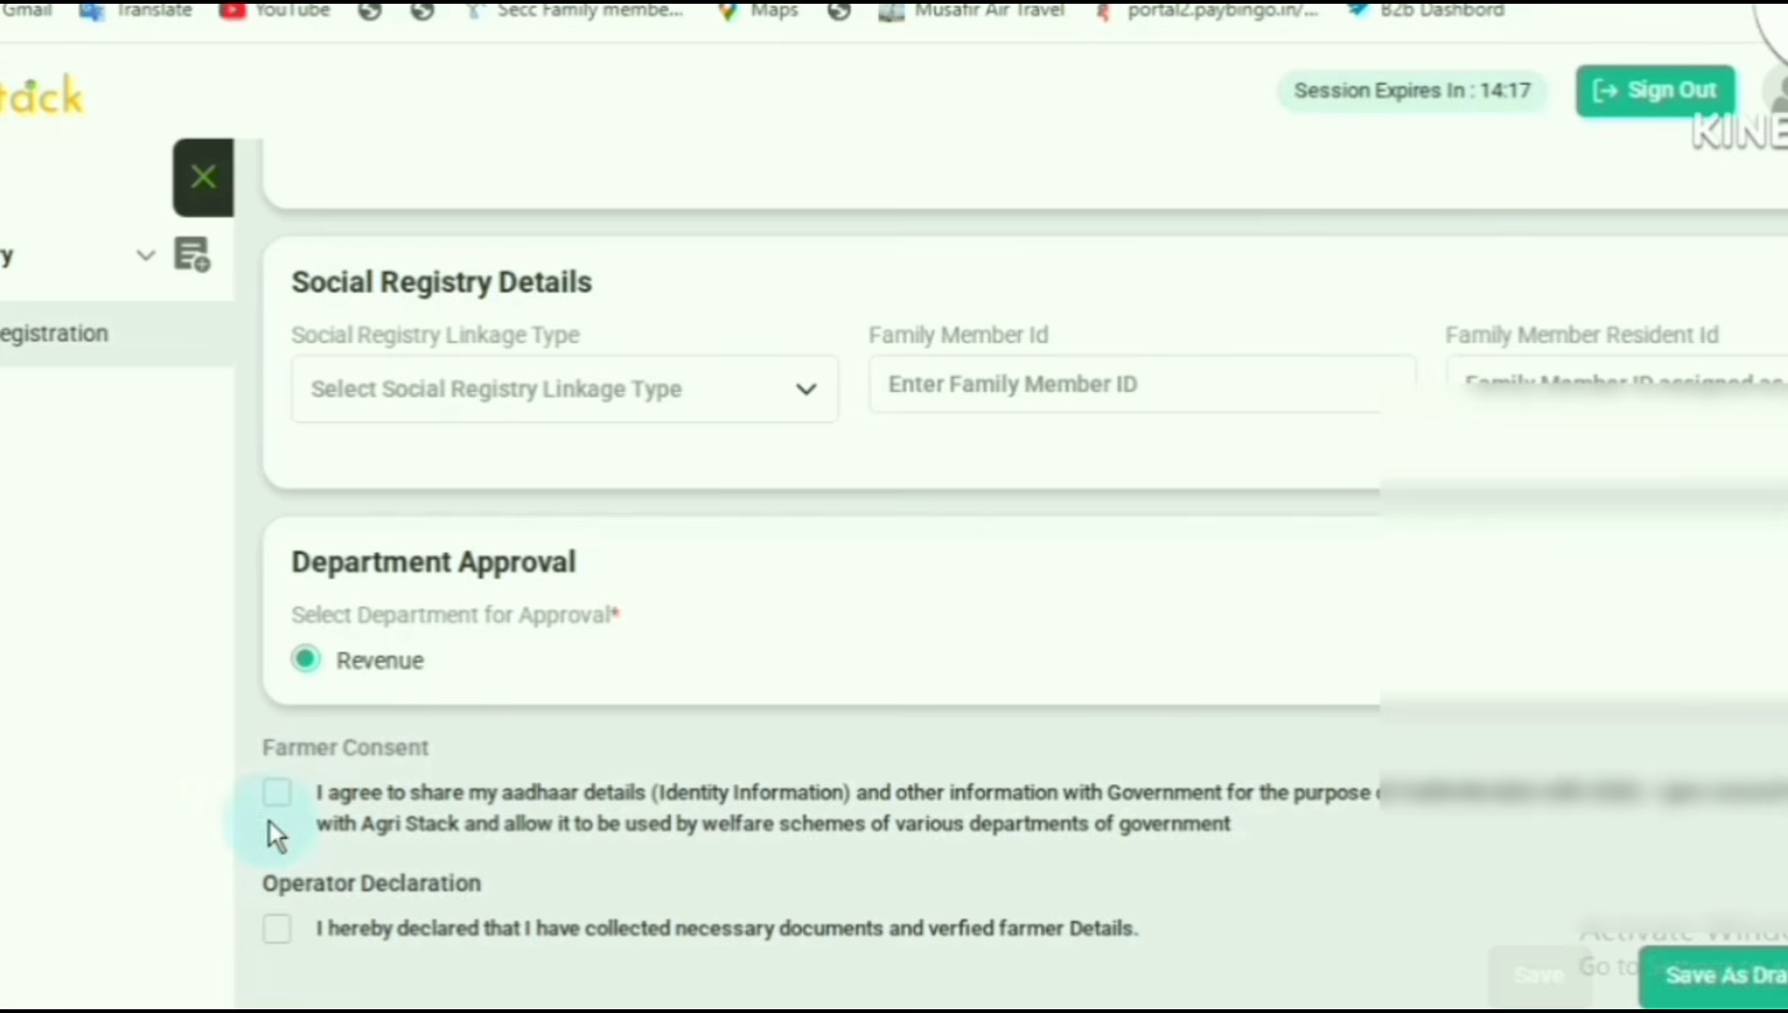
left_click(279, 793)
left_click(278, 927)
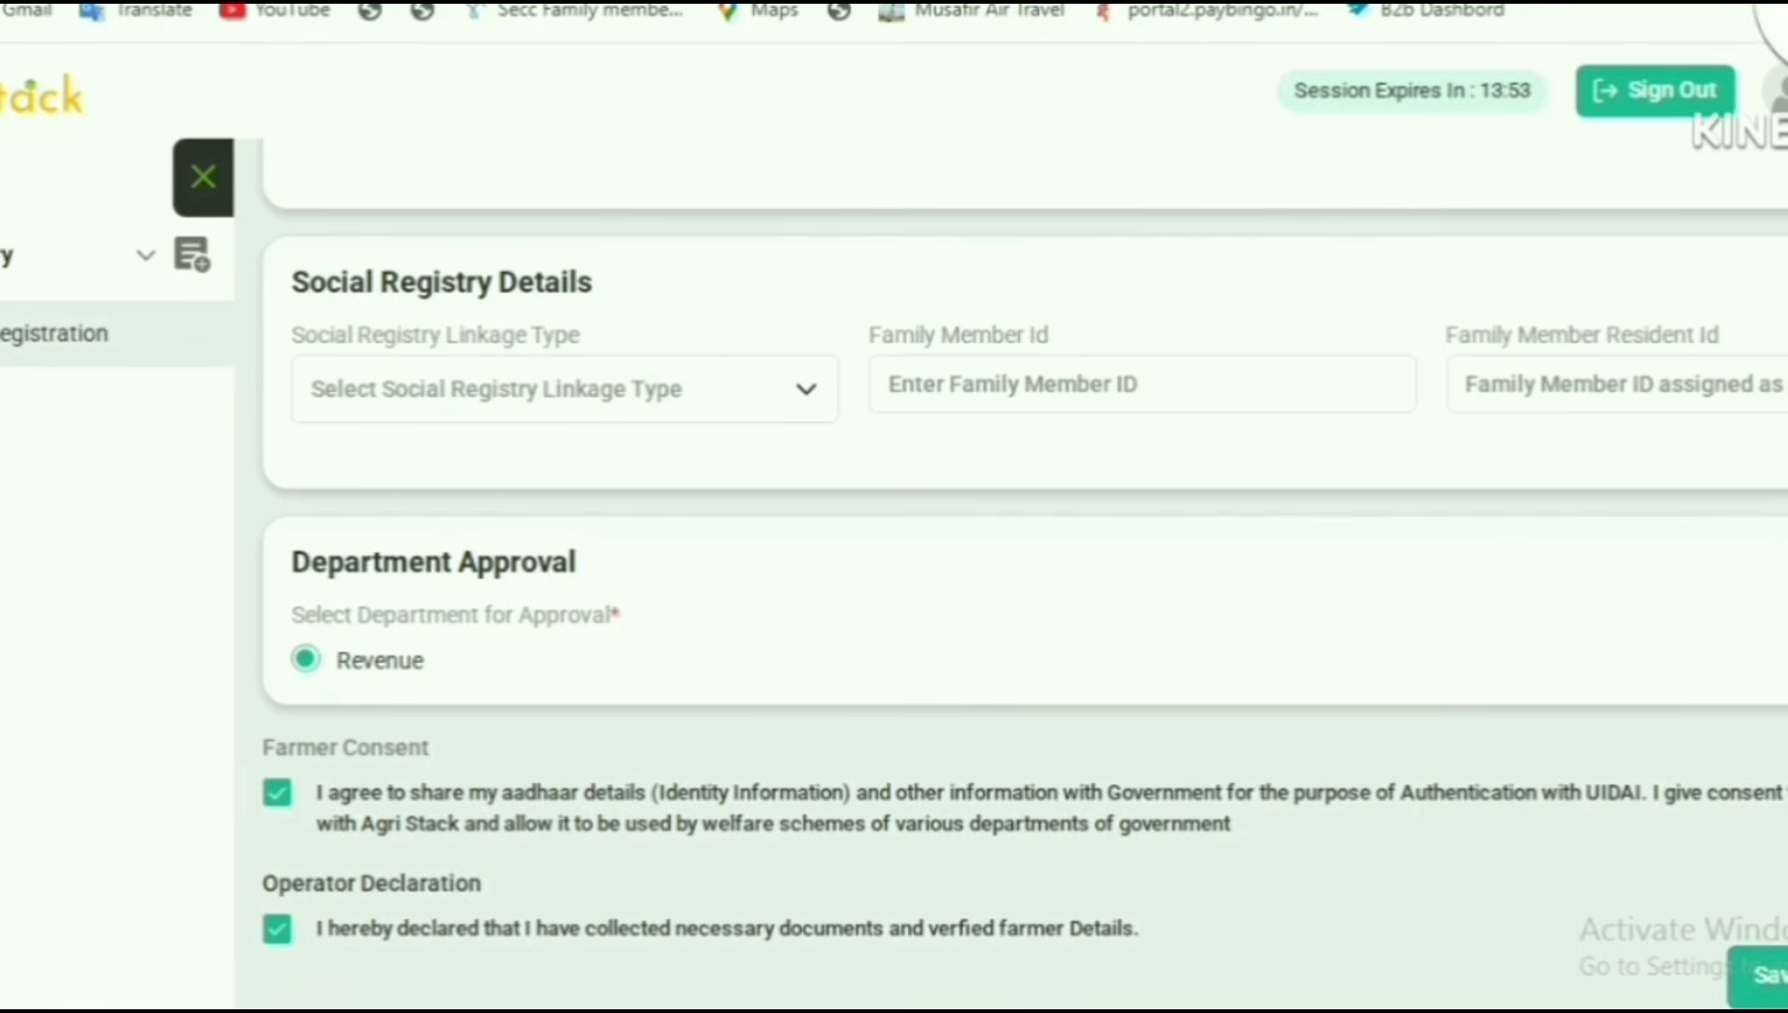
key("F5")
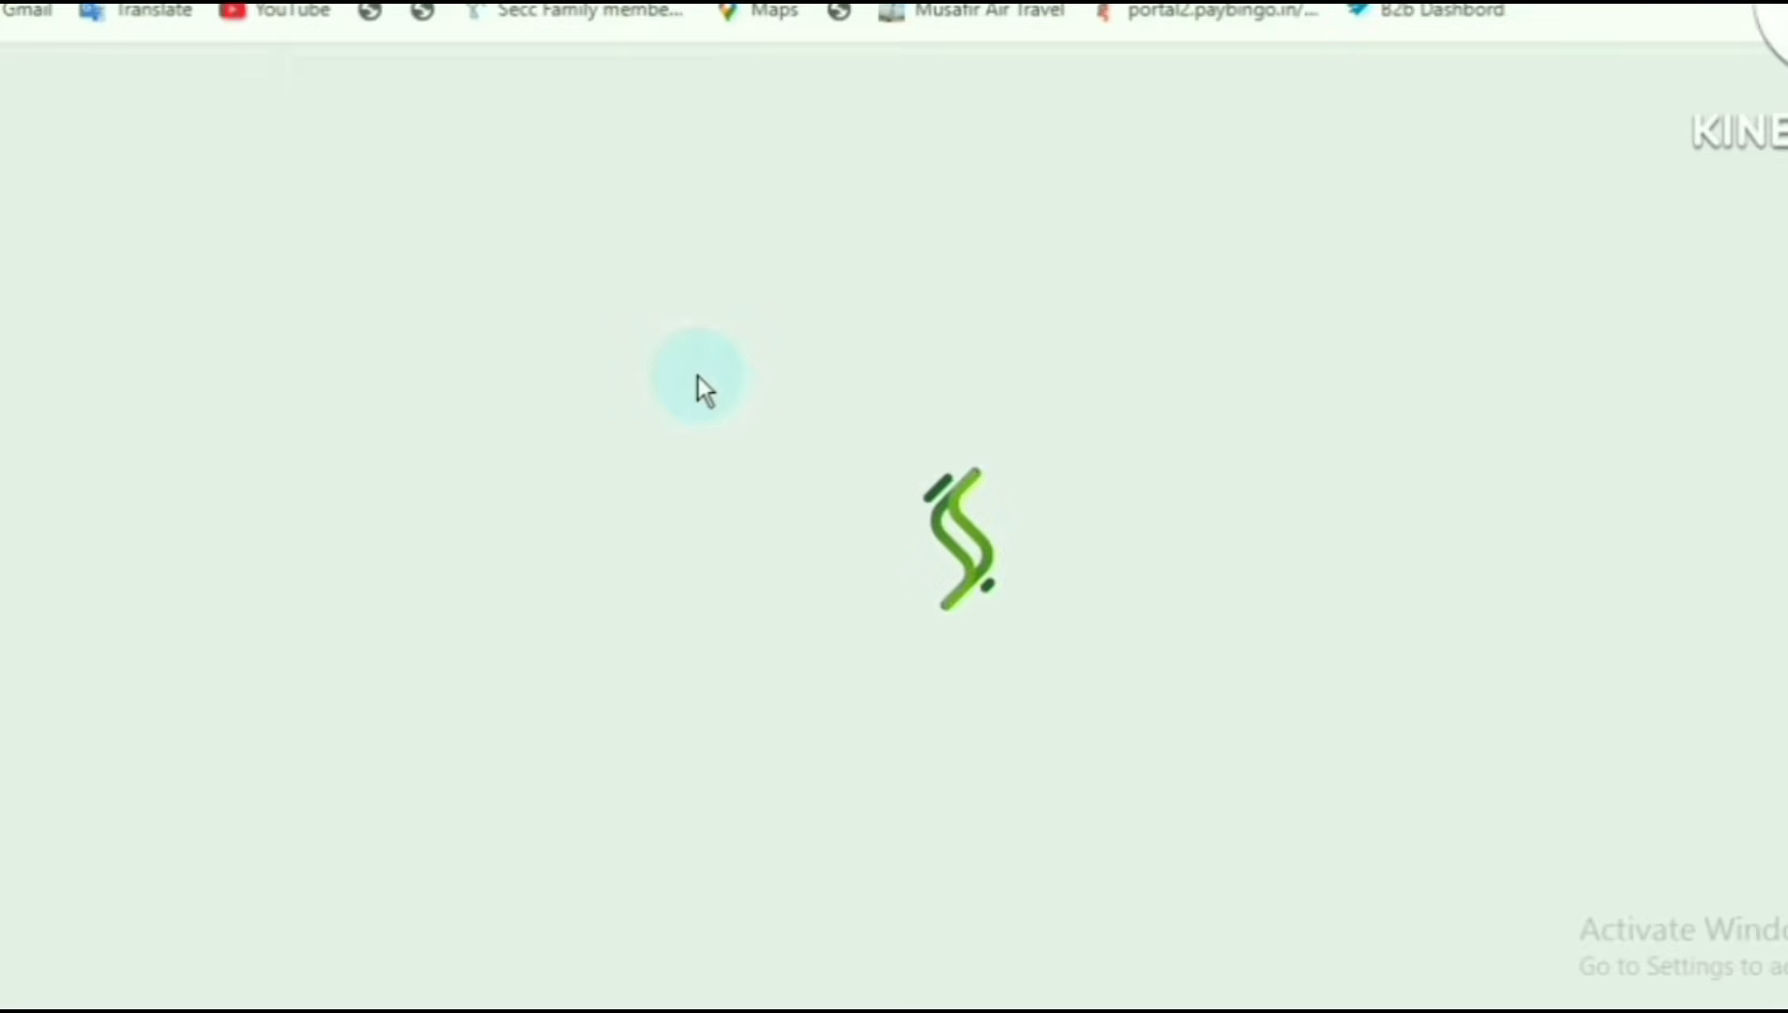